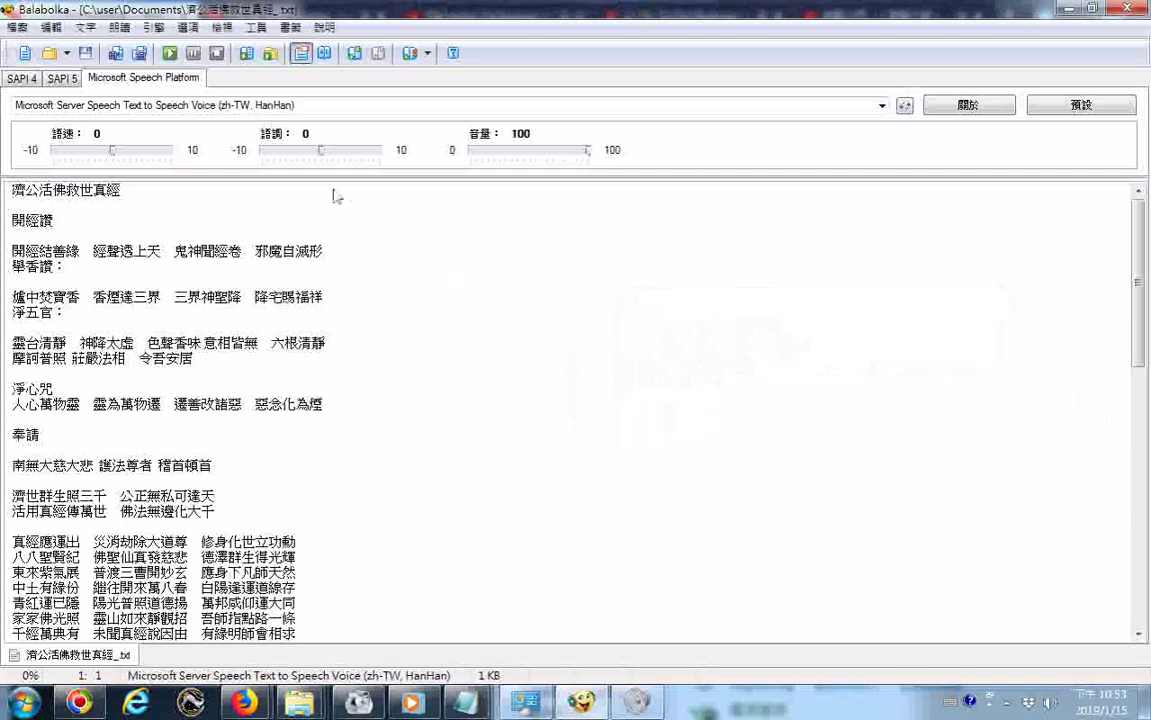
Set the audio output device to Realtek Digital Output (Realtek High Definition Audio) from the device list.
left_click(187, 27)
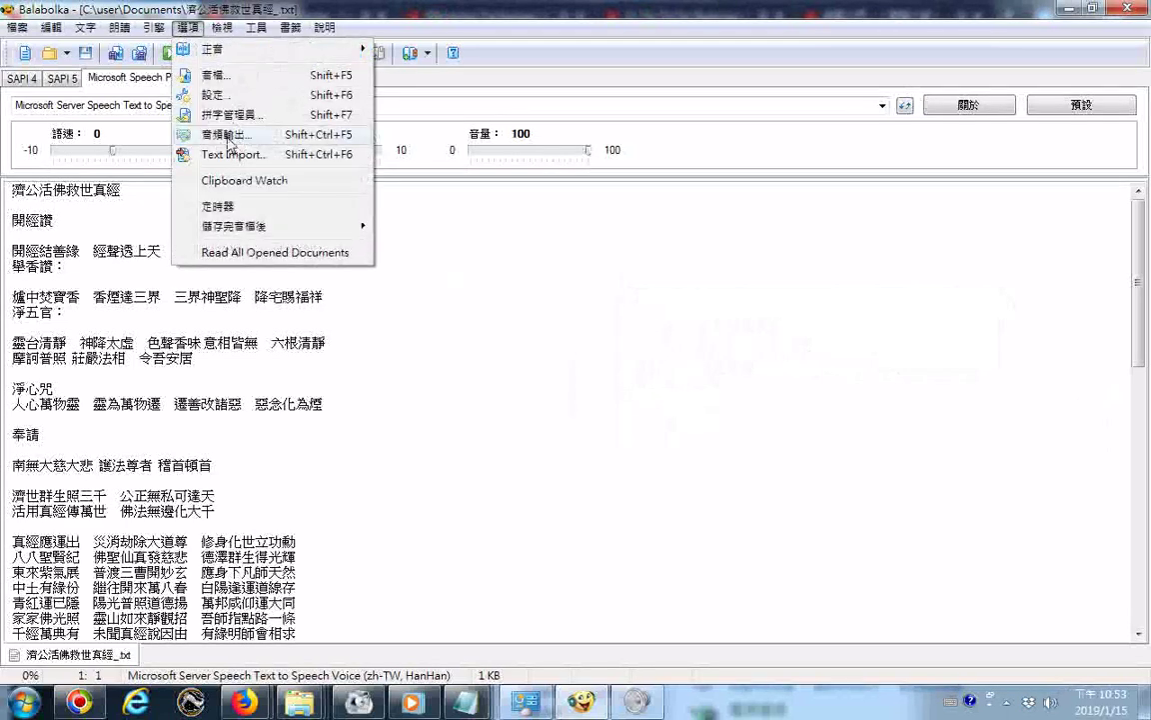
left_click(227, 135)
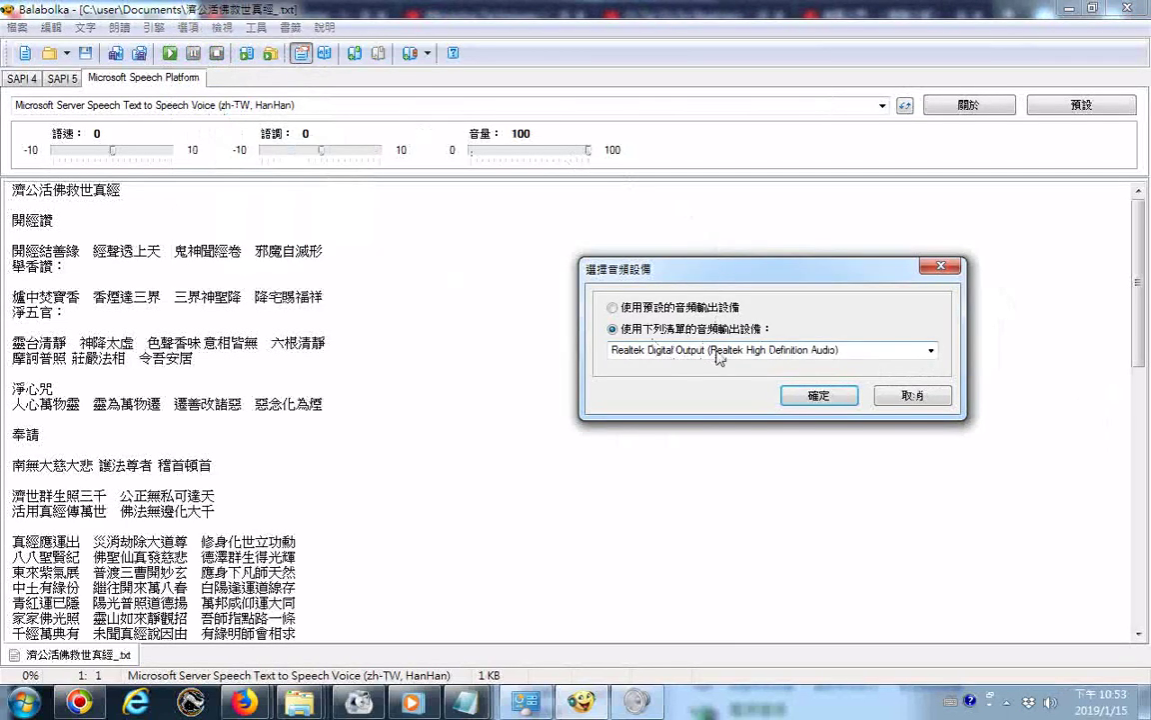
left_click(659, 349)
left_click(703, 358)
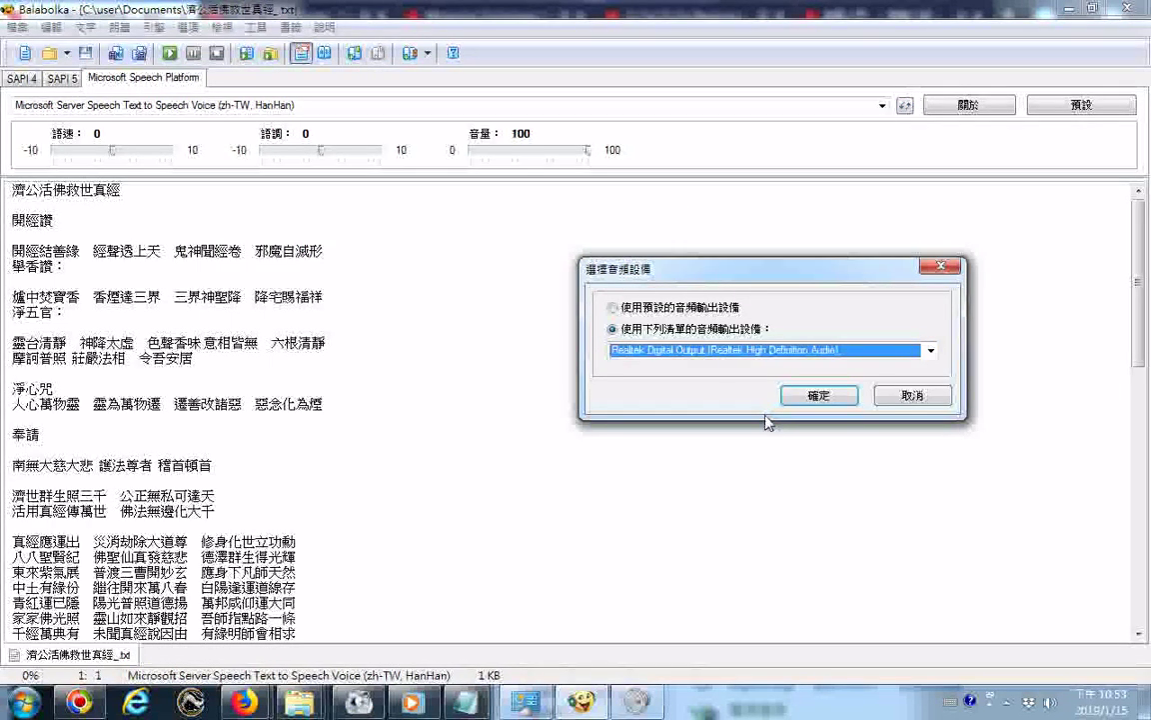
Check the default playback device in the Windows Sound settings, and reopen them from Control Panel's Hardware and Sound page.
left_click(634, 703)
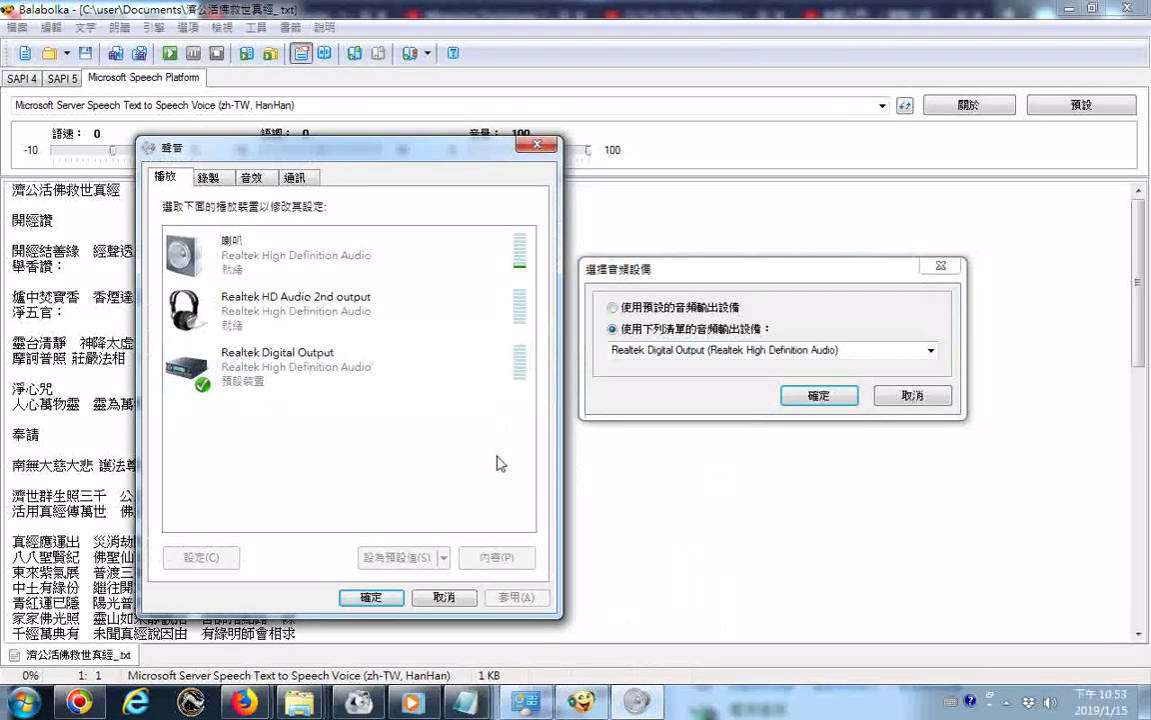
left_click(370, 597)
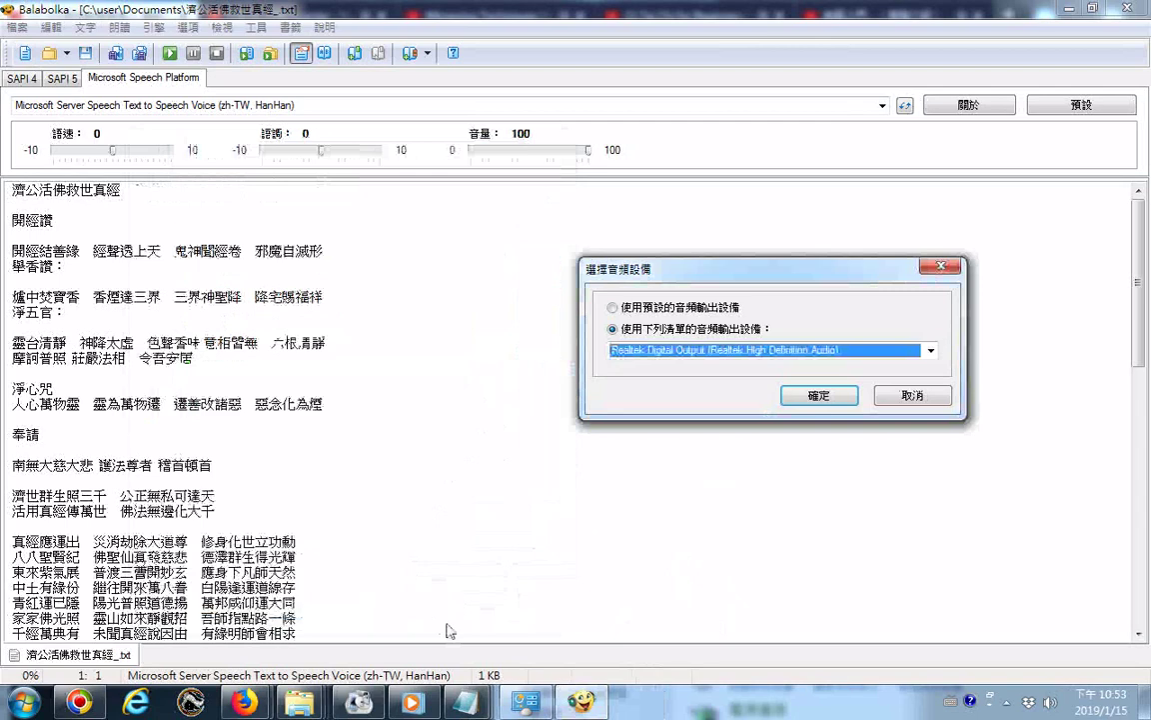
key("alt+Tab")
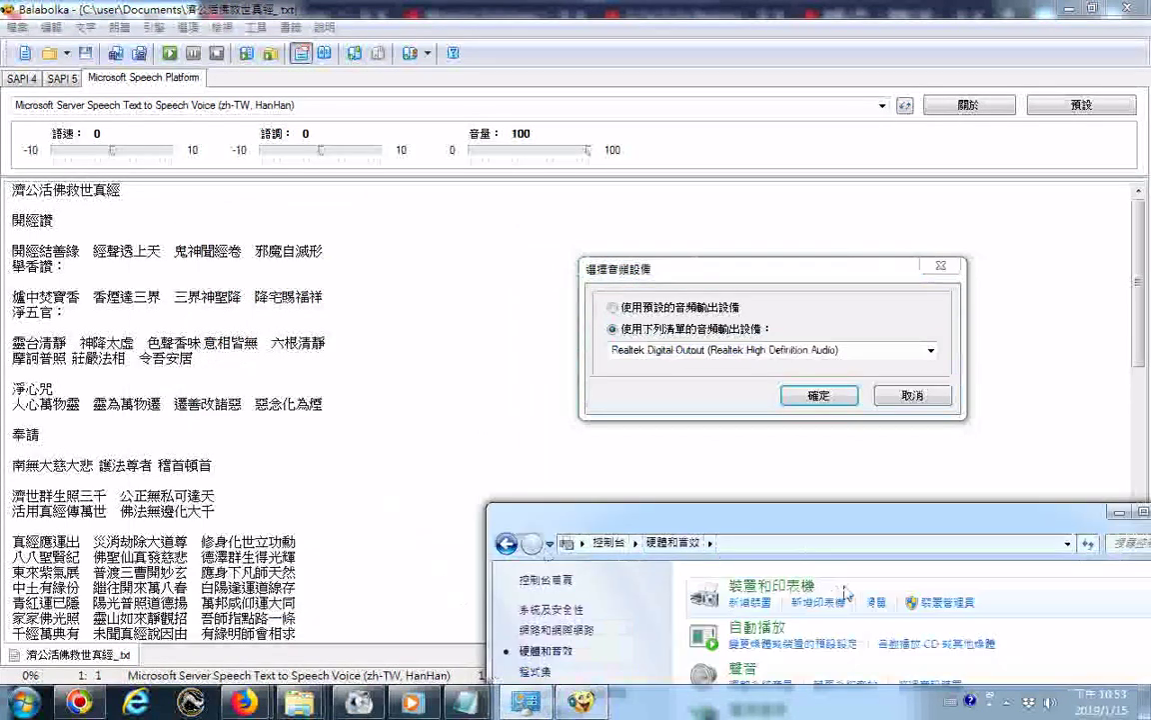
left_click_drag(802, 535, 590, 423)
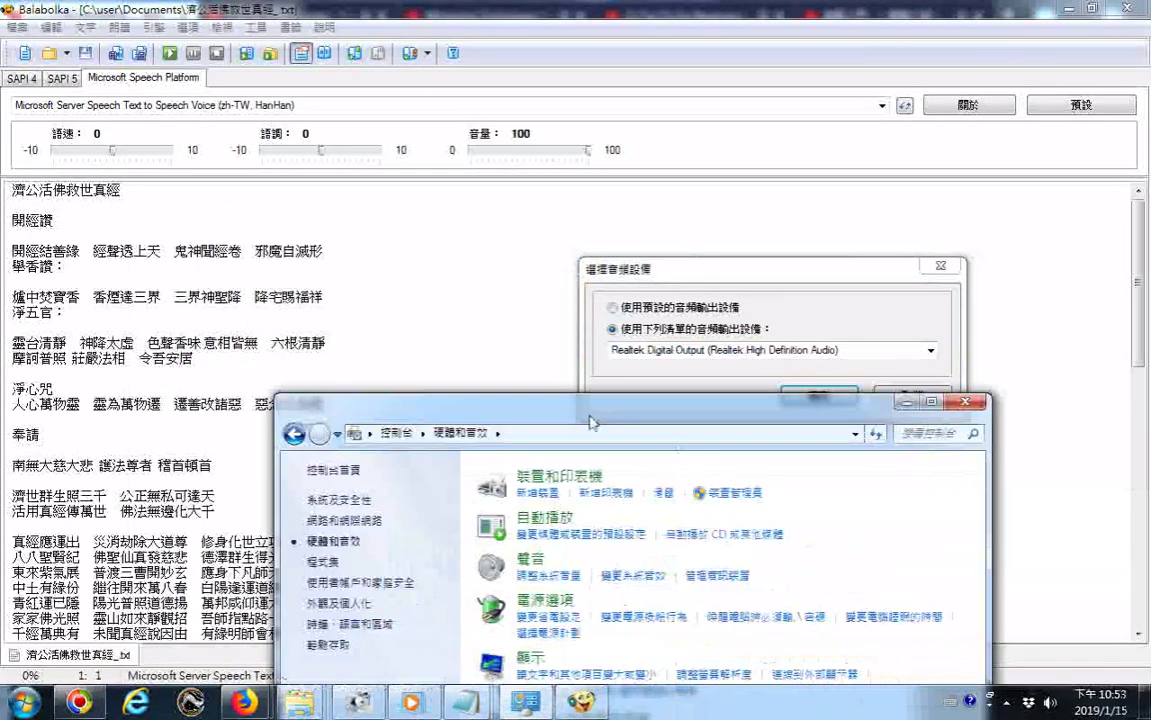
left_click(721, 577)
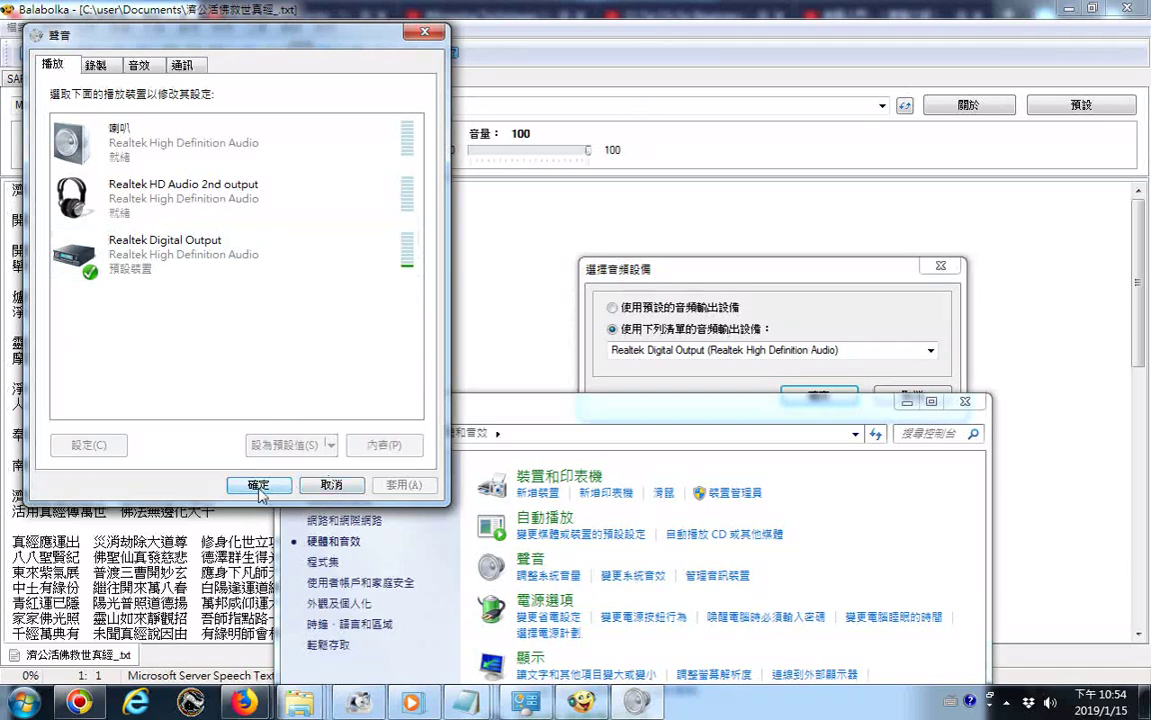
Open the speech recognition settings of the Realtek microphone from the recording devices.
left_click(95, 64)
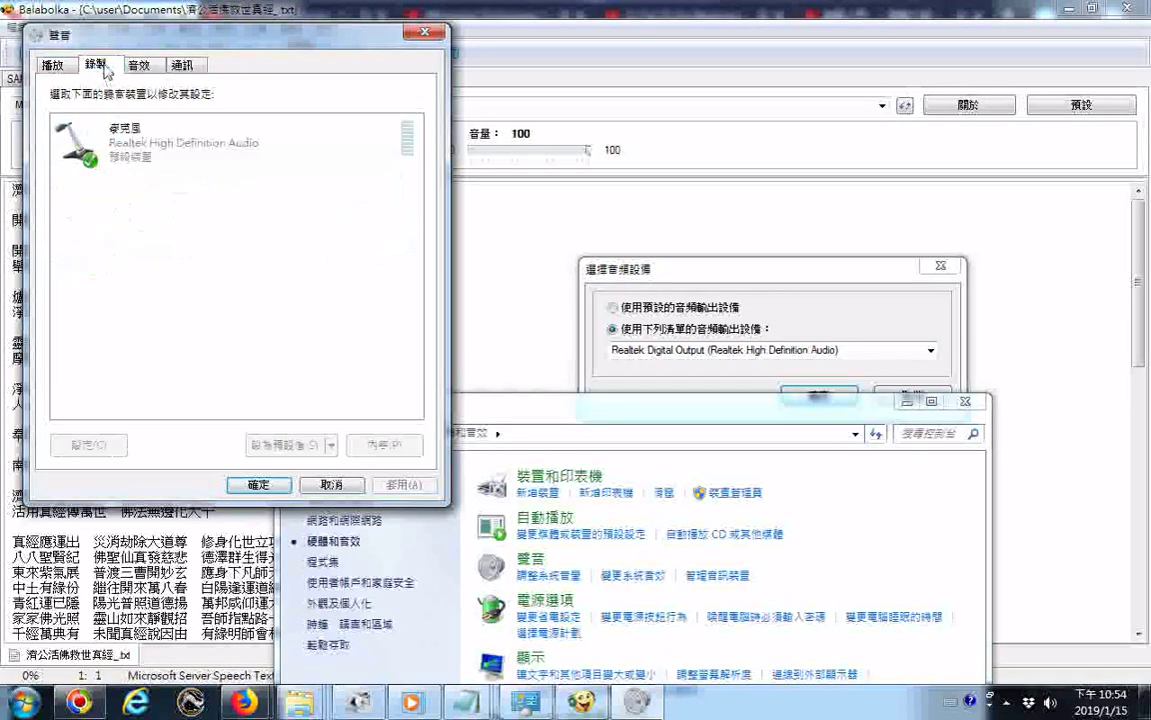
right_click(163, 152)
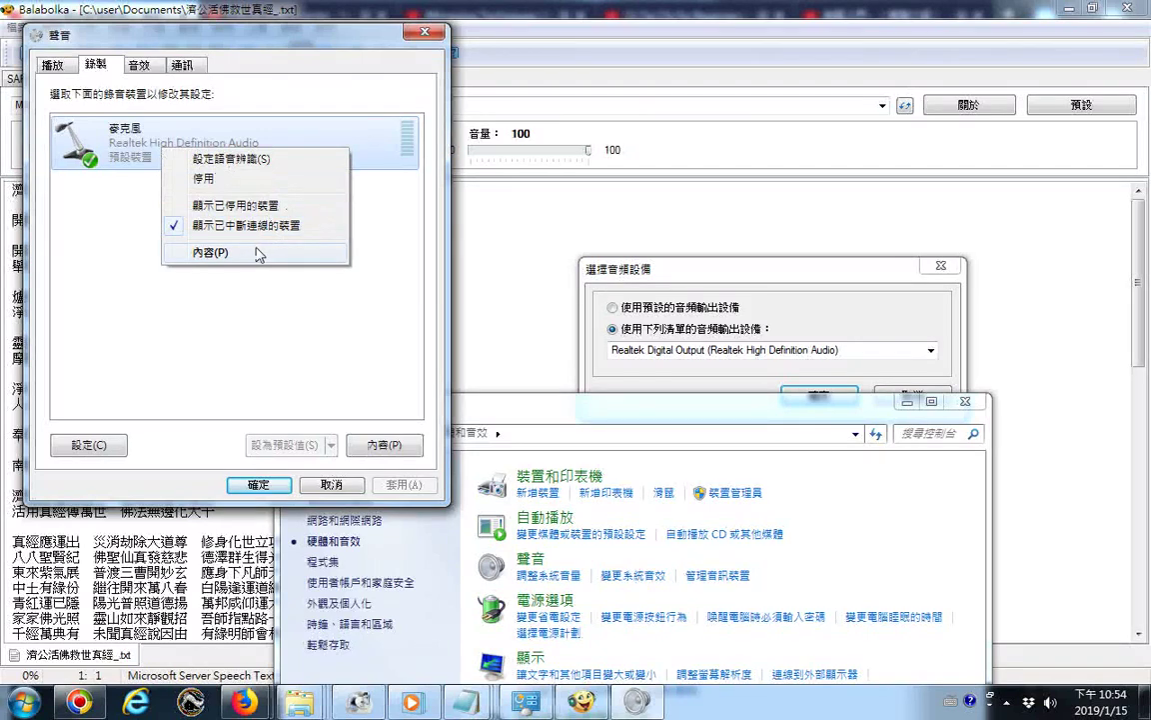
left_click(248, 165)
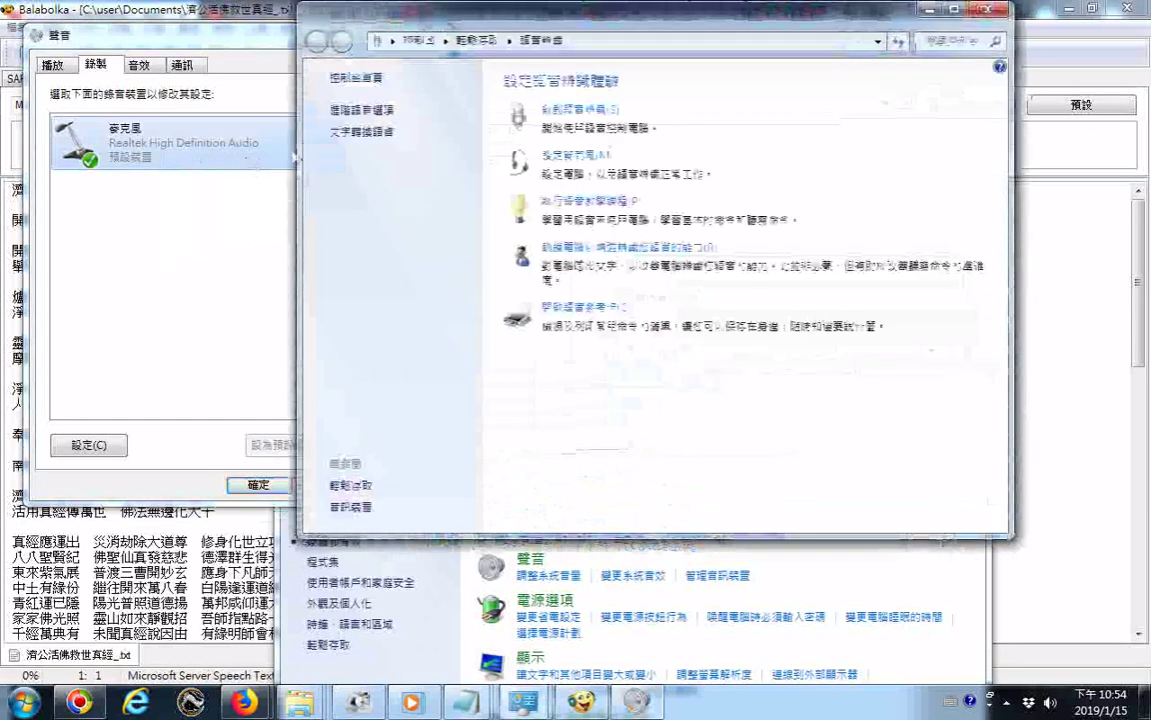
left_click_drag(648, 30, 375, 200)
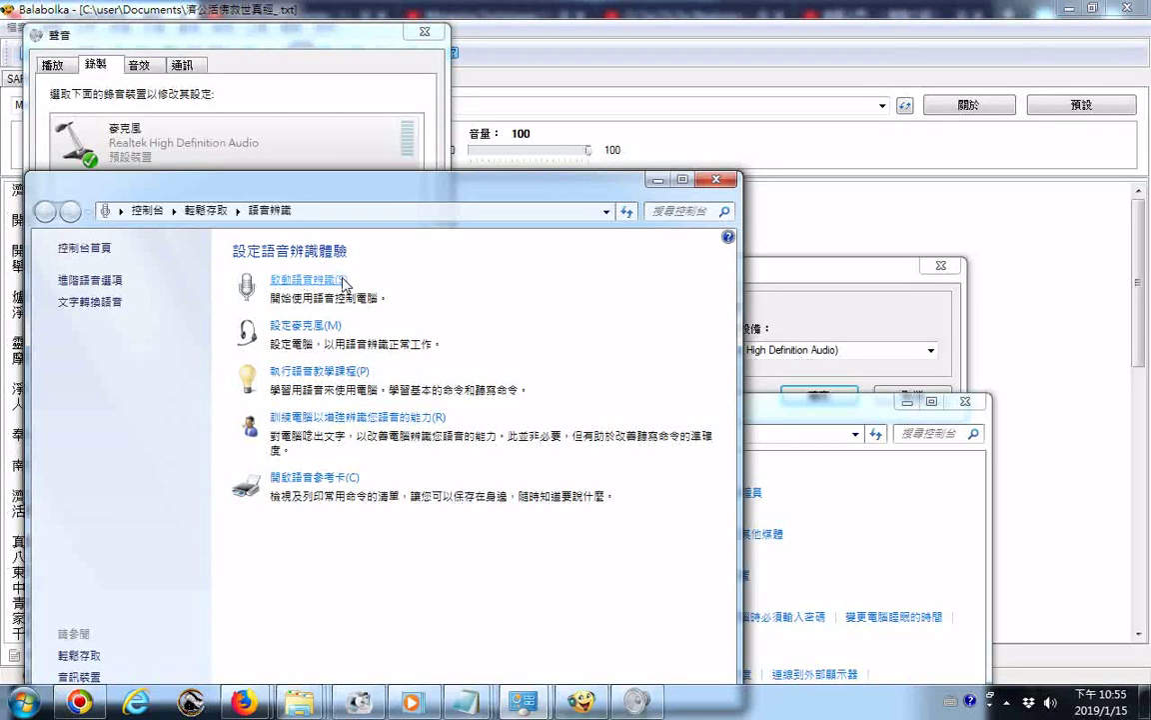
Walk through the microphone setup wizard with type 其他 as far as the volume adjustment, and return to the microphone type choice.
left_click(313, 328)
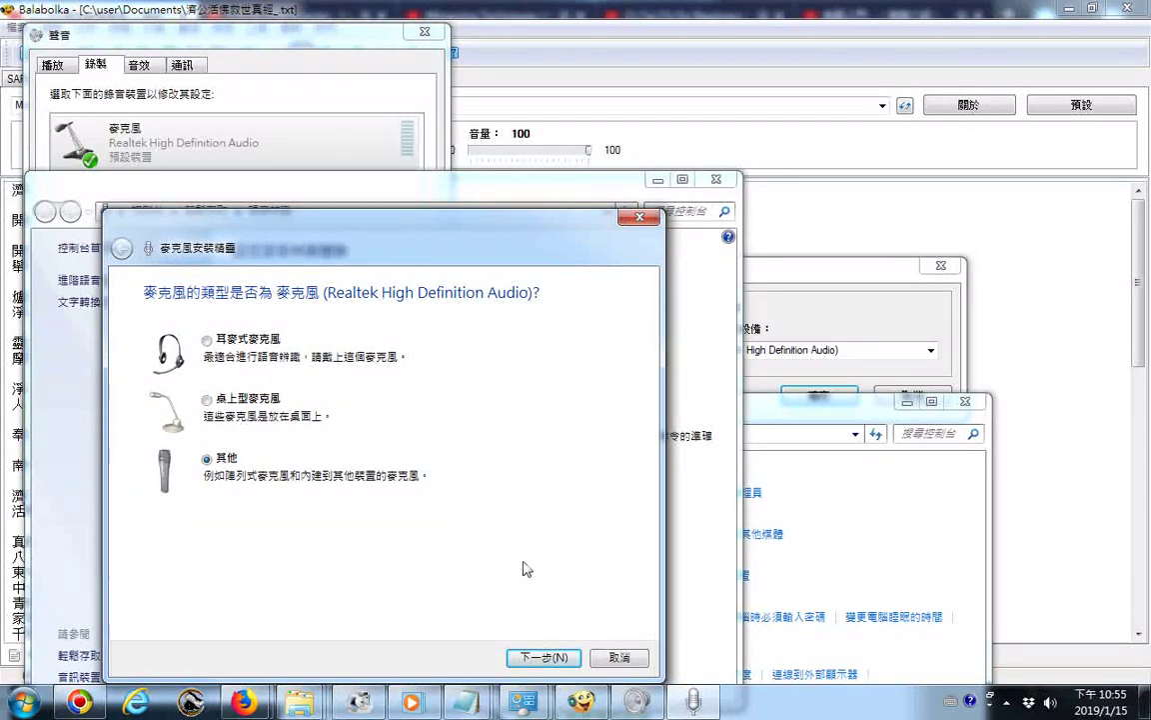
left_click(533, 659)
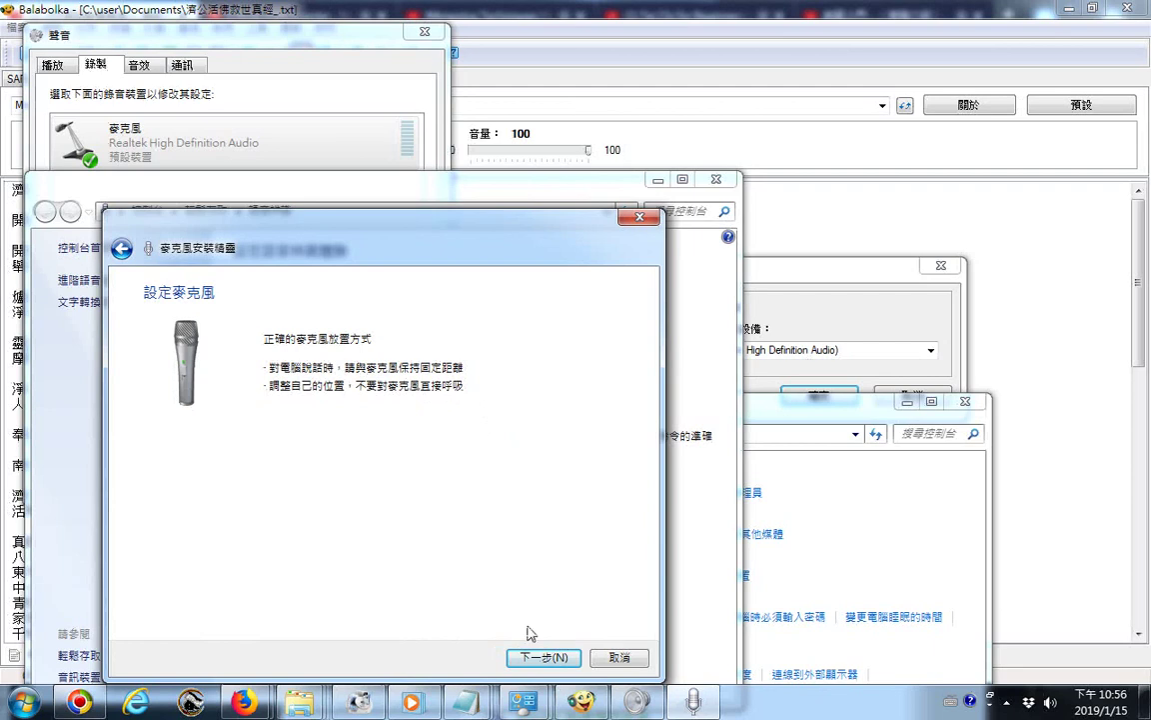
left_click(541, 659)
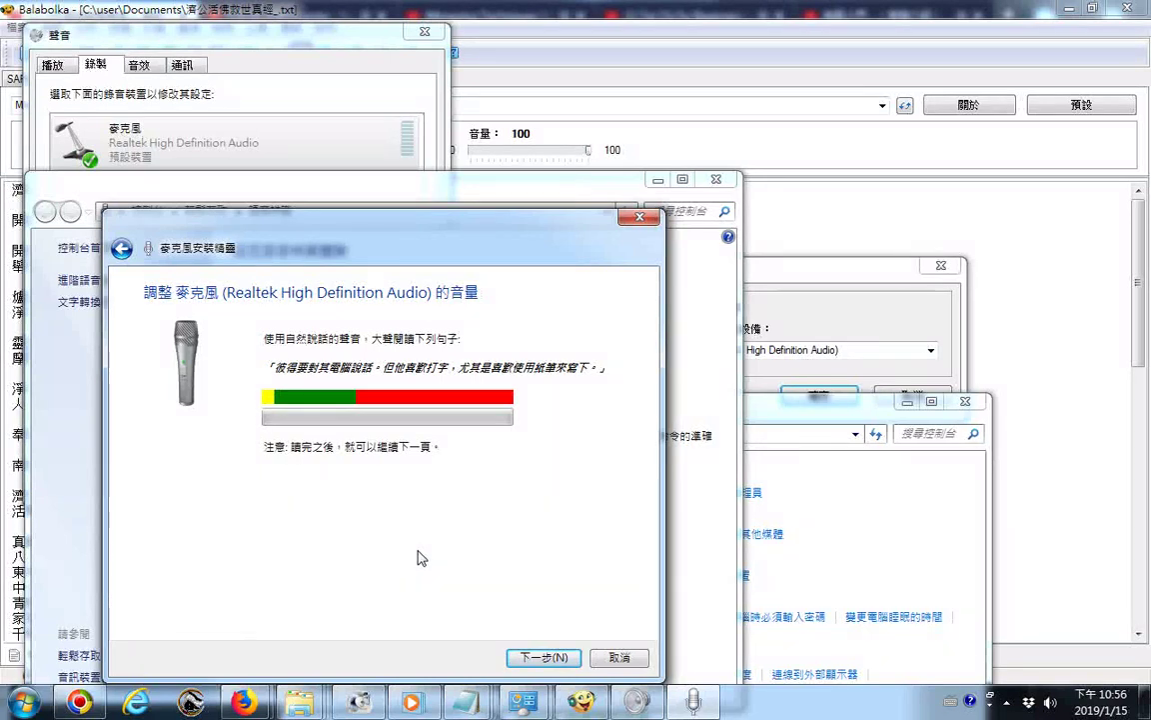
left_click(124, 252)
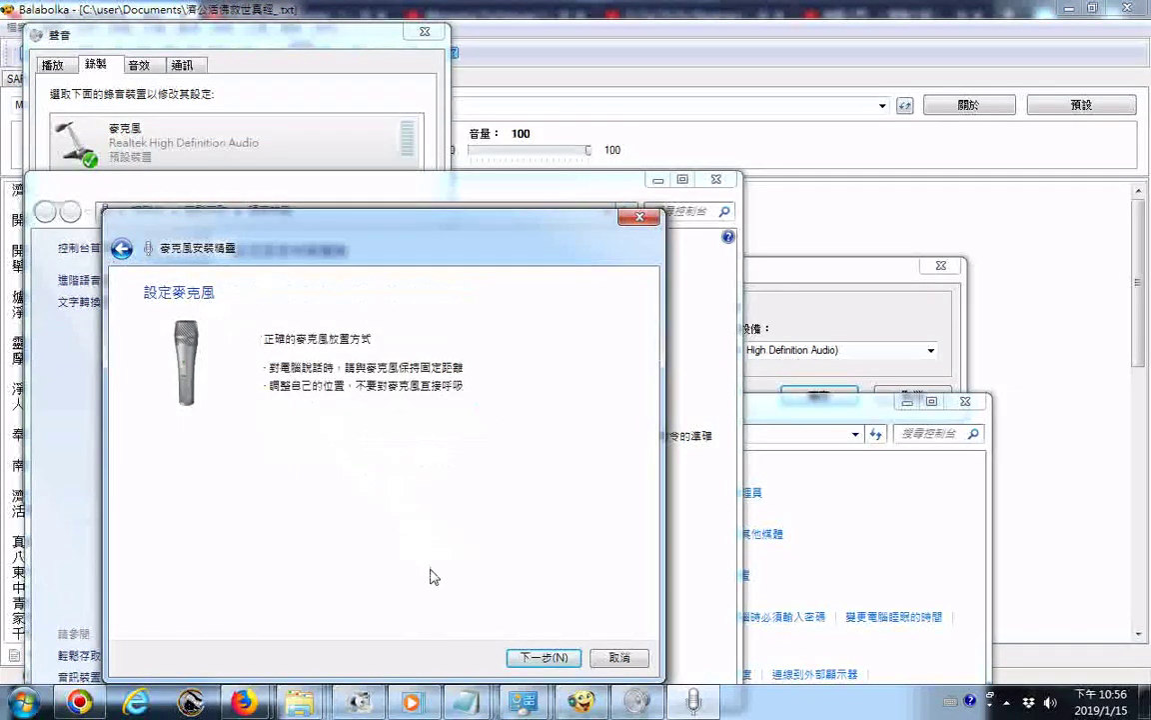
left_click(528, 658)
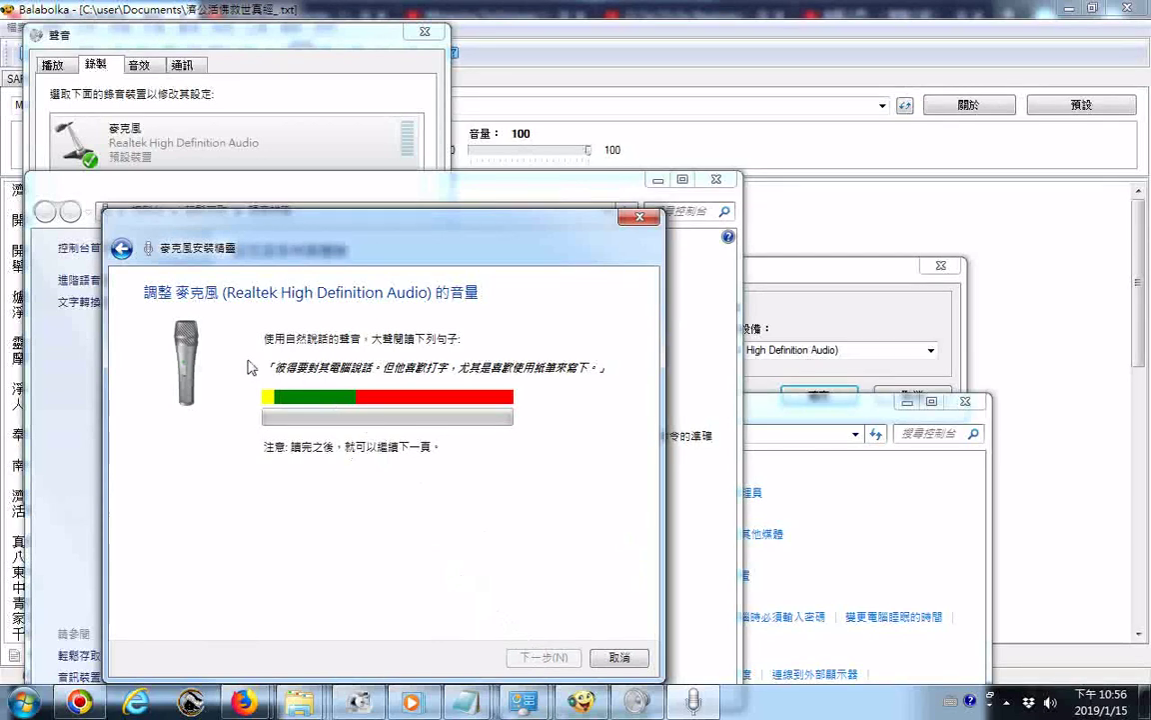
left_click(121, 249)
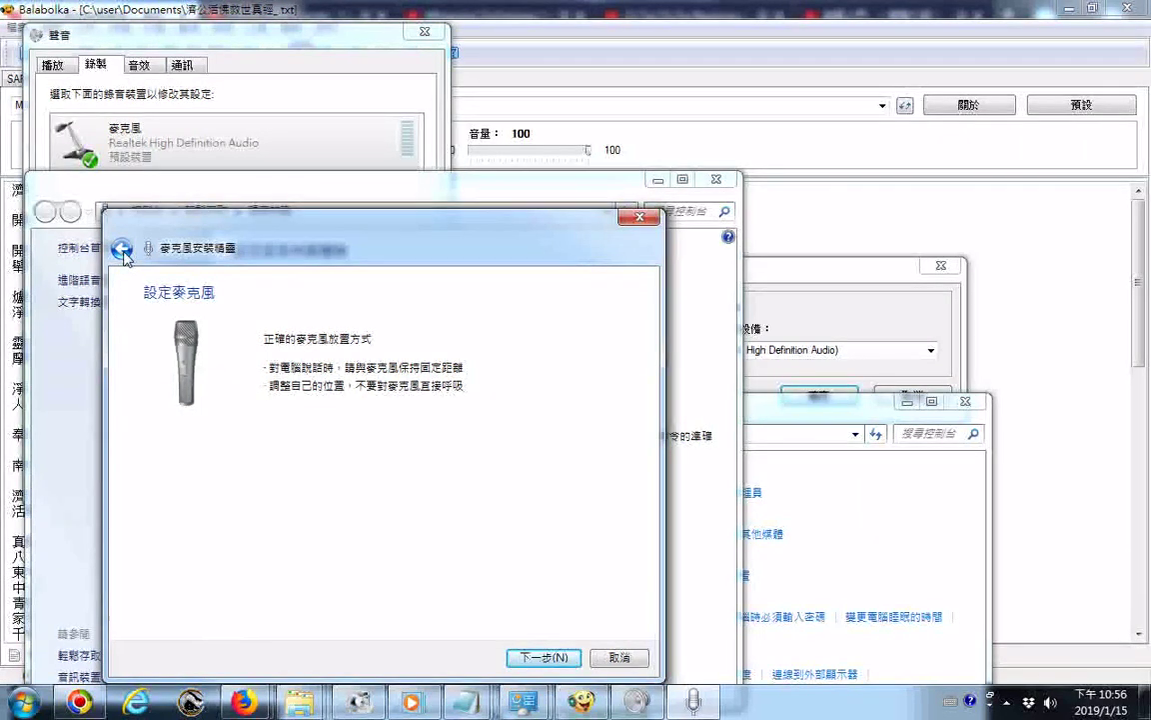
left_click(121, 249)
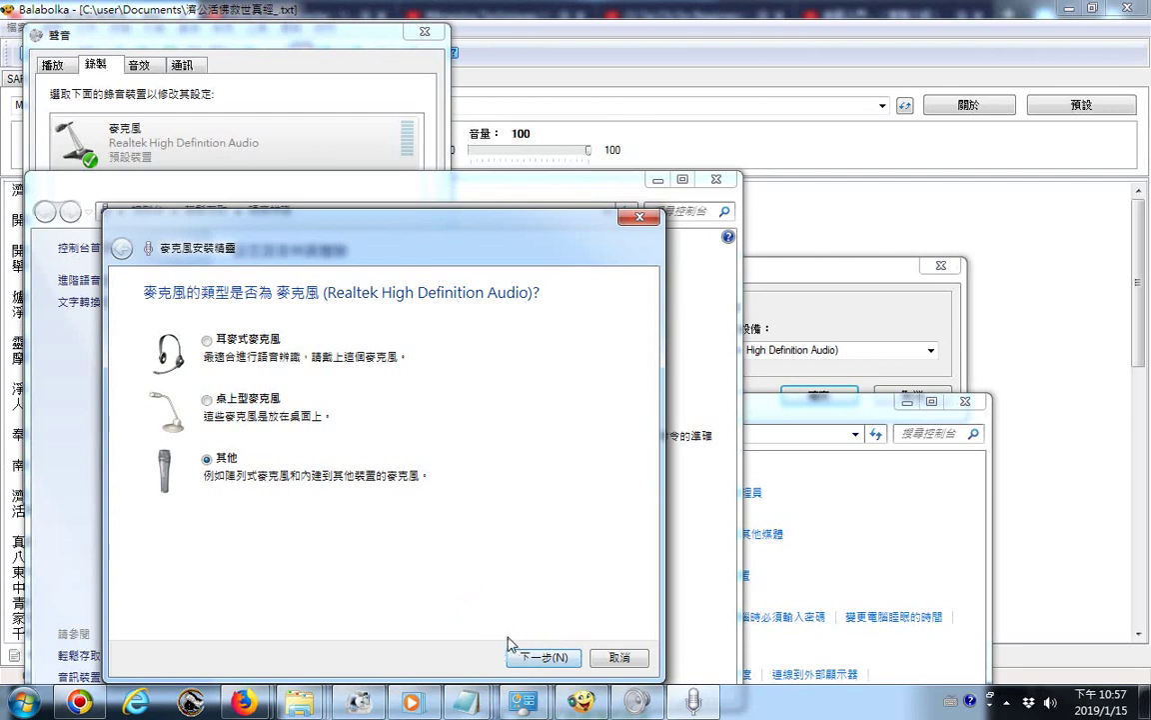
Go through the microphone setup wizard once more up to the volume adjustment page, and cancel it.
left_click(557, 659)
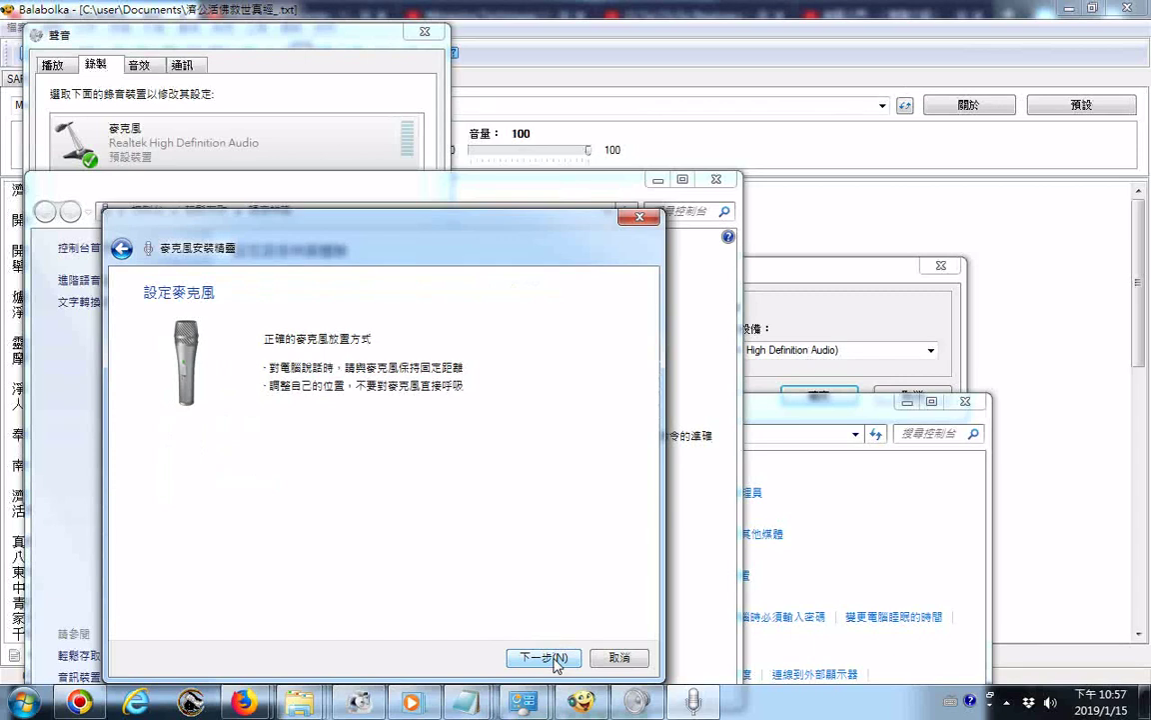
left_click(556, 660)
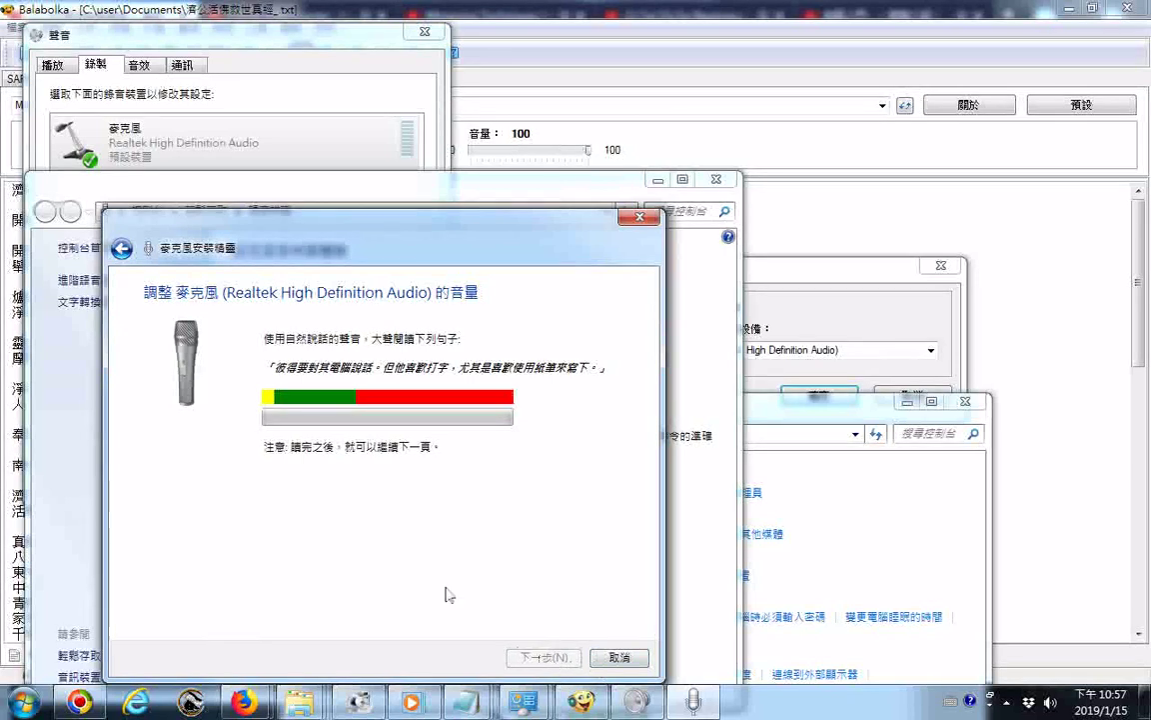
left_click(121, 249)
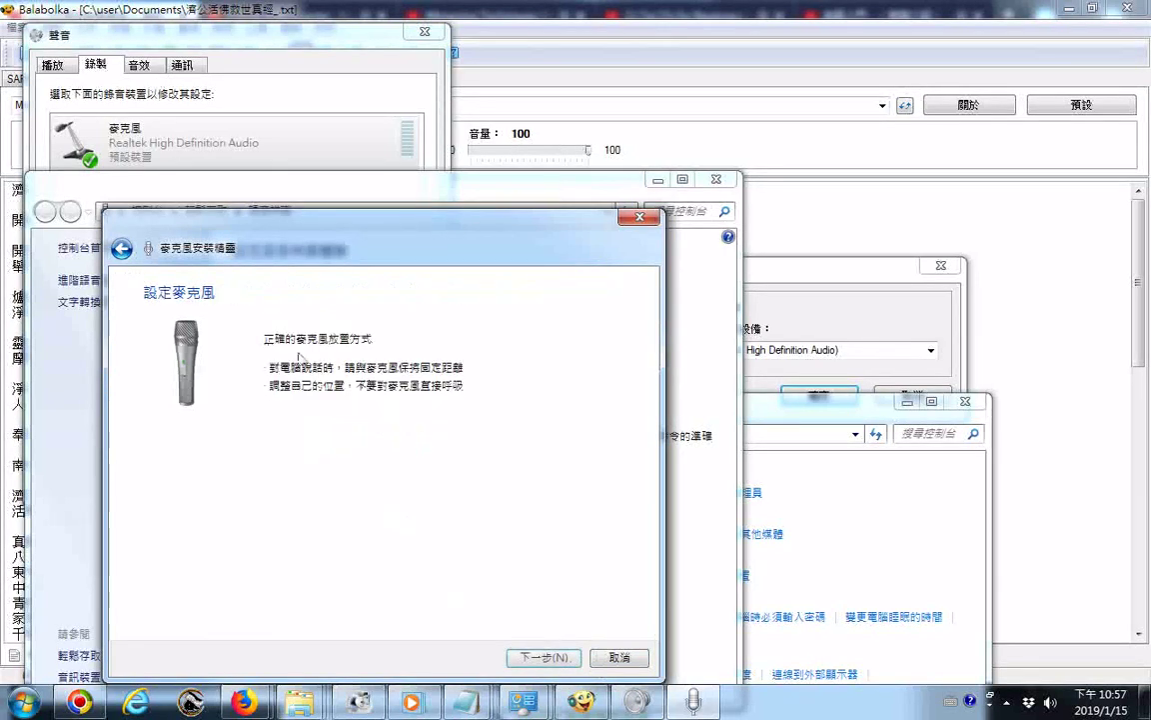
left_click(545, 657)
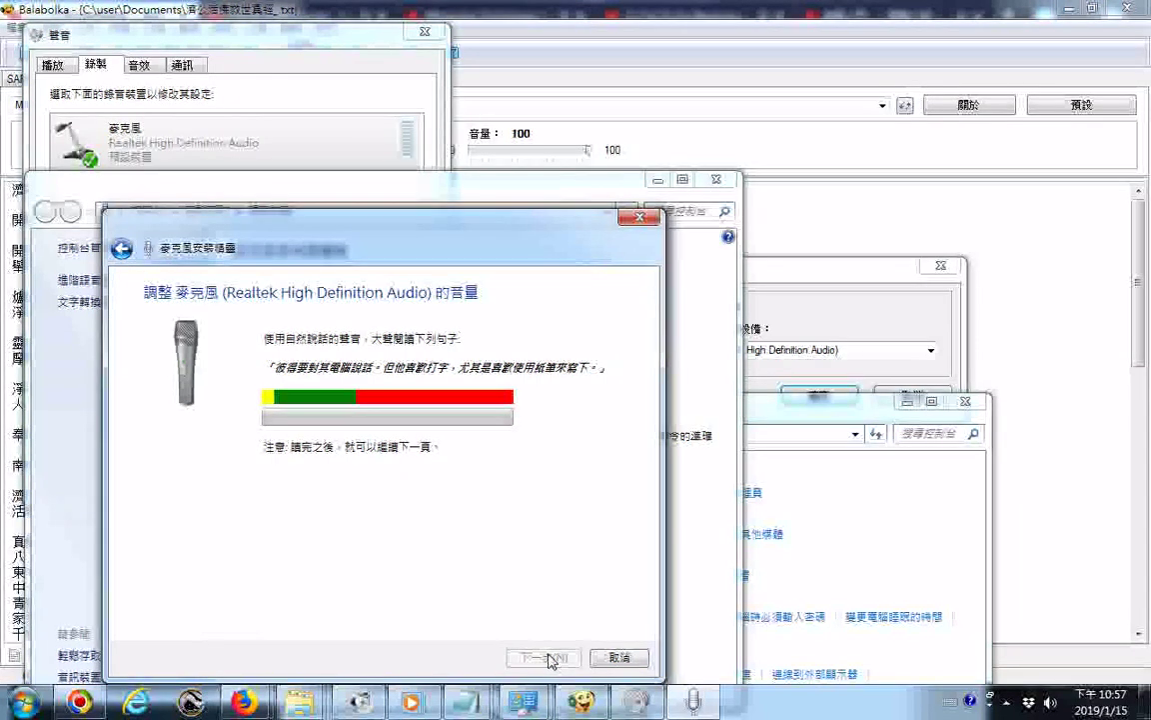
left_click(614, 658)
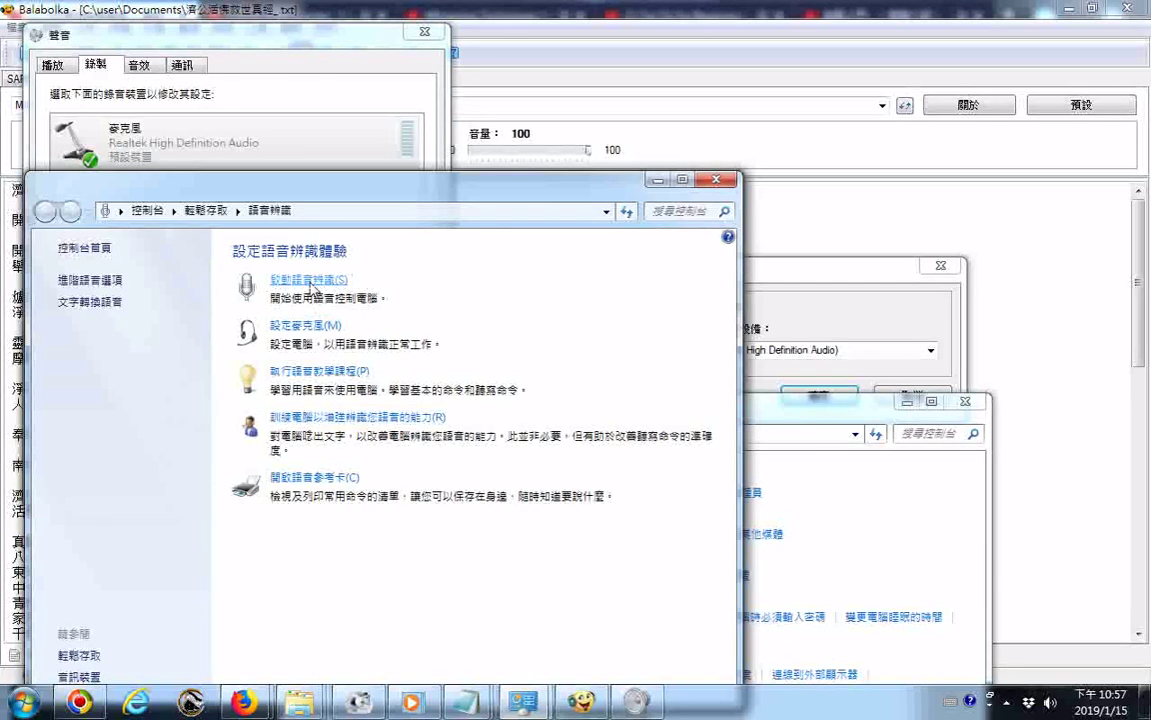
Walk through the speech recognition setup with the 耳麥式麥克風 type up to the volume adjustment, and cancel it.
left_click(310, 282)
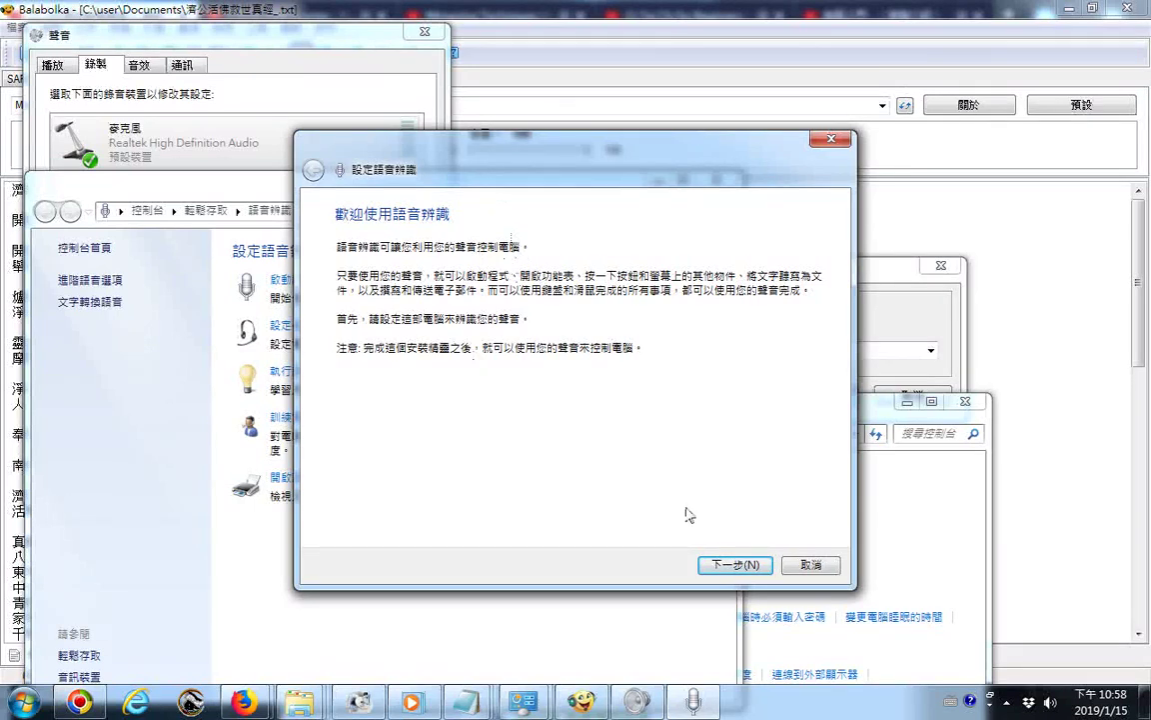
left_click(707, 564)
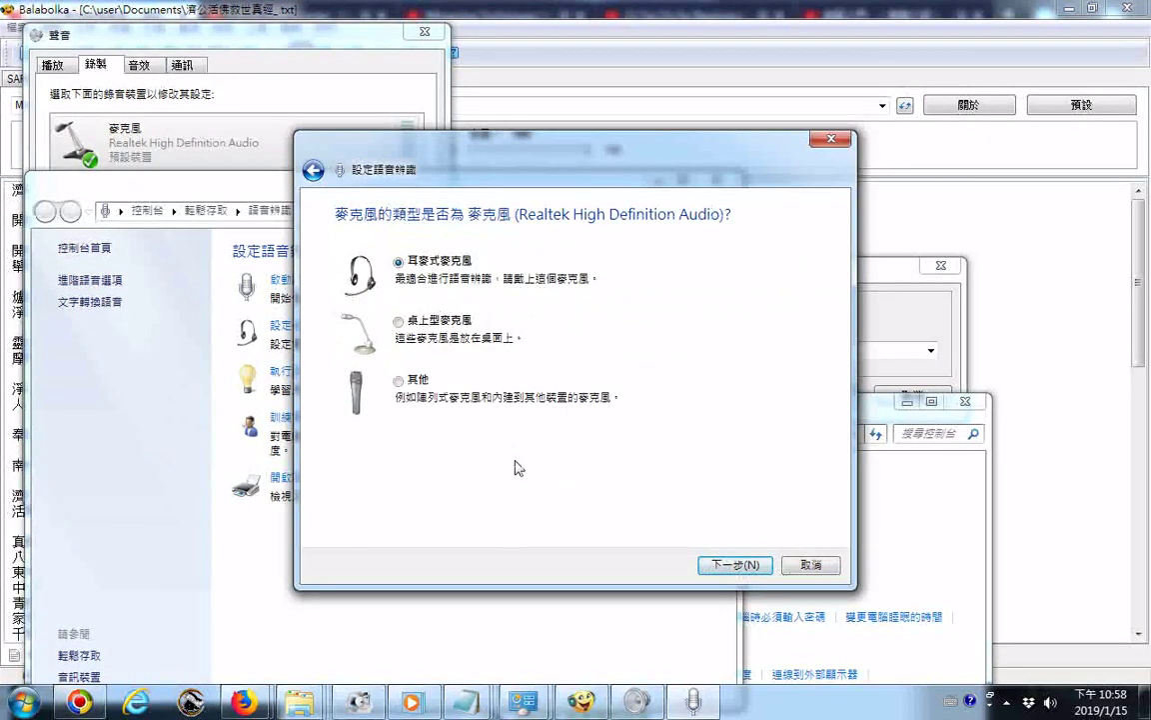
left_click(726, 567)
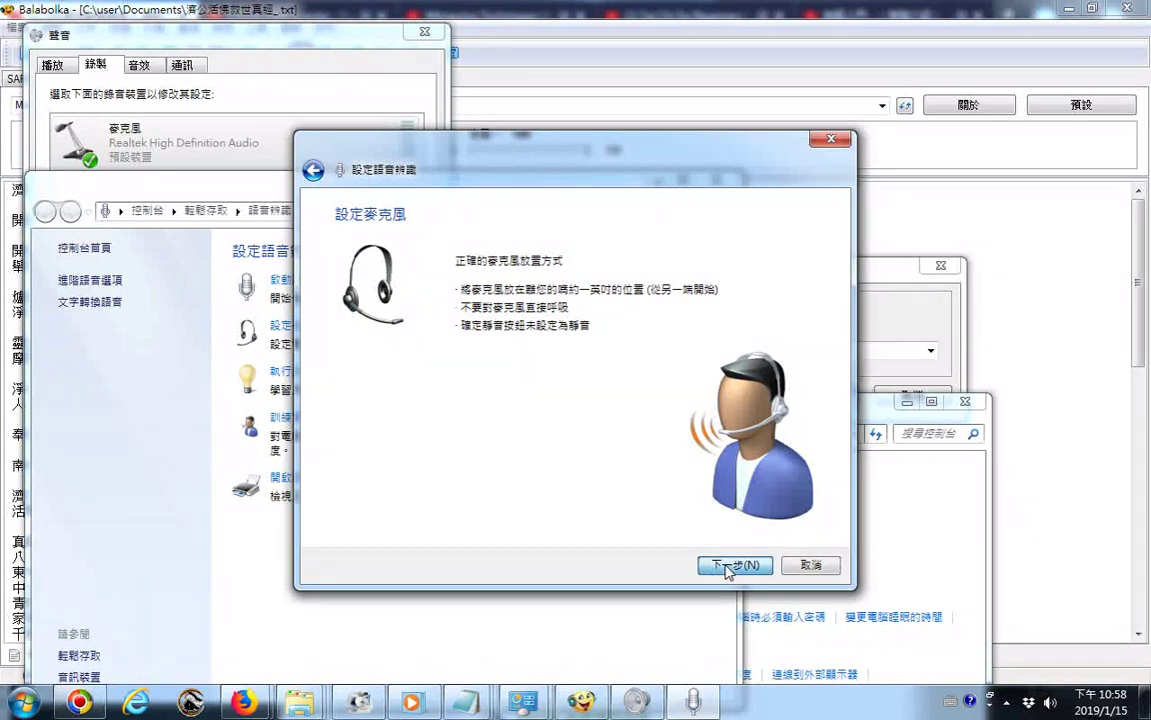
left_click(728, 567)
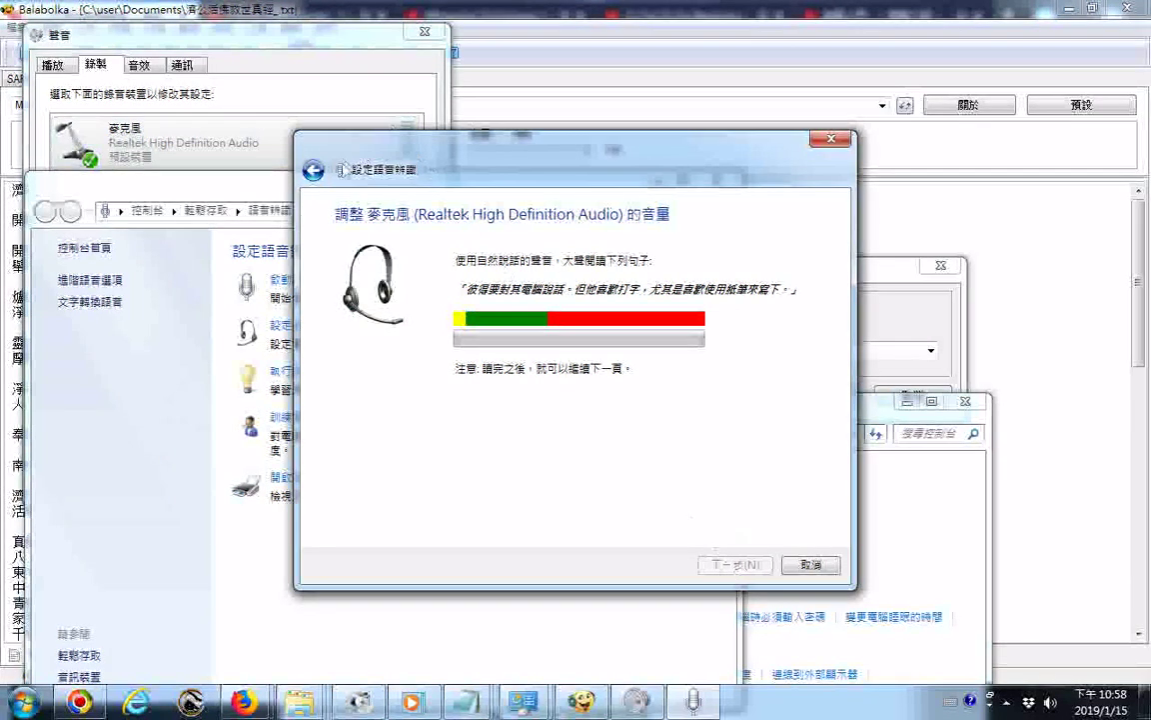
key("Escape")
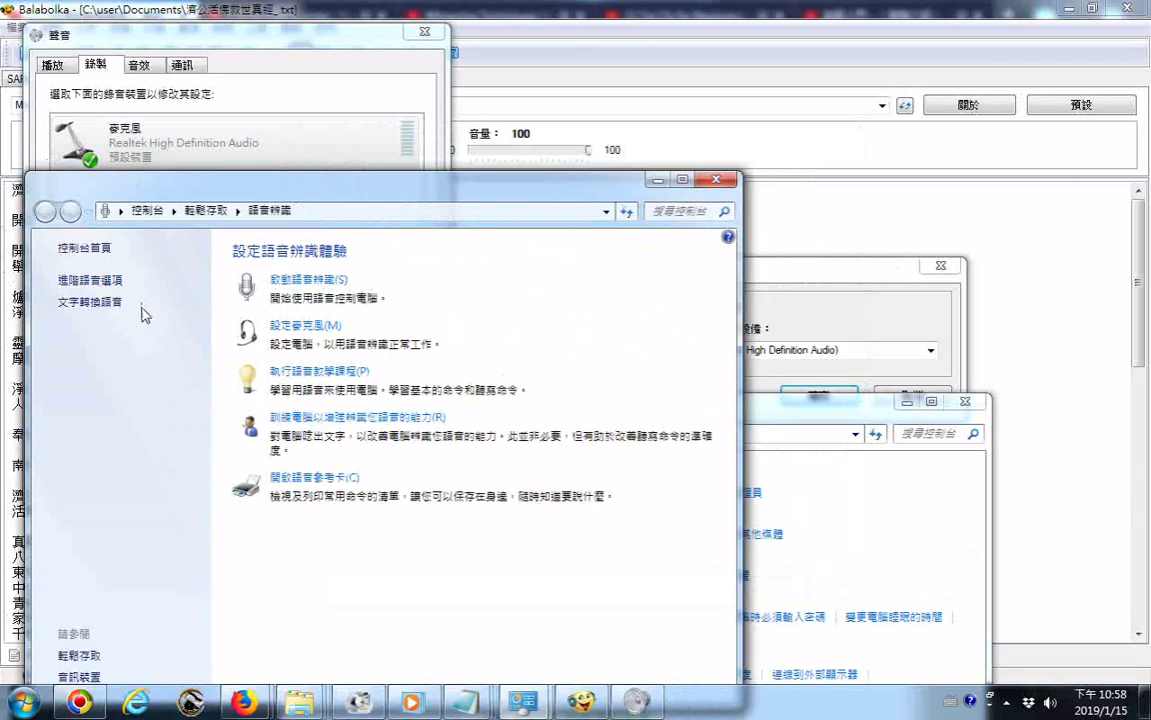
Close the speech recognition page, view it again through the microphone's configuration, and close it.
left_click(715, 183)
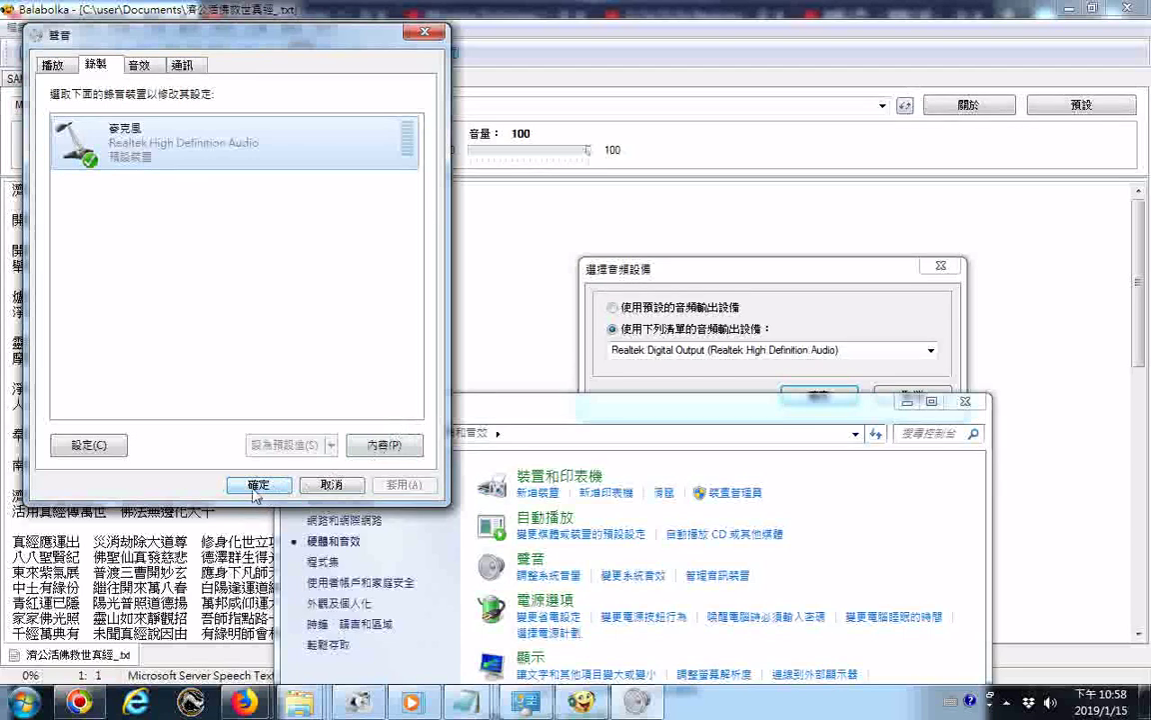
left_click(90, 444)
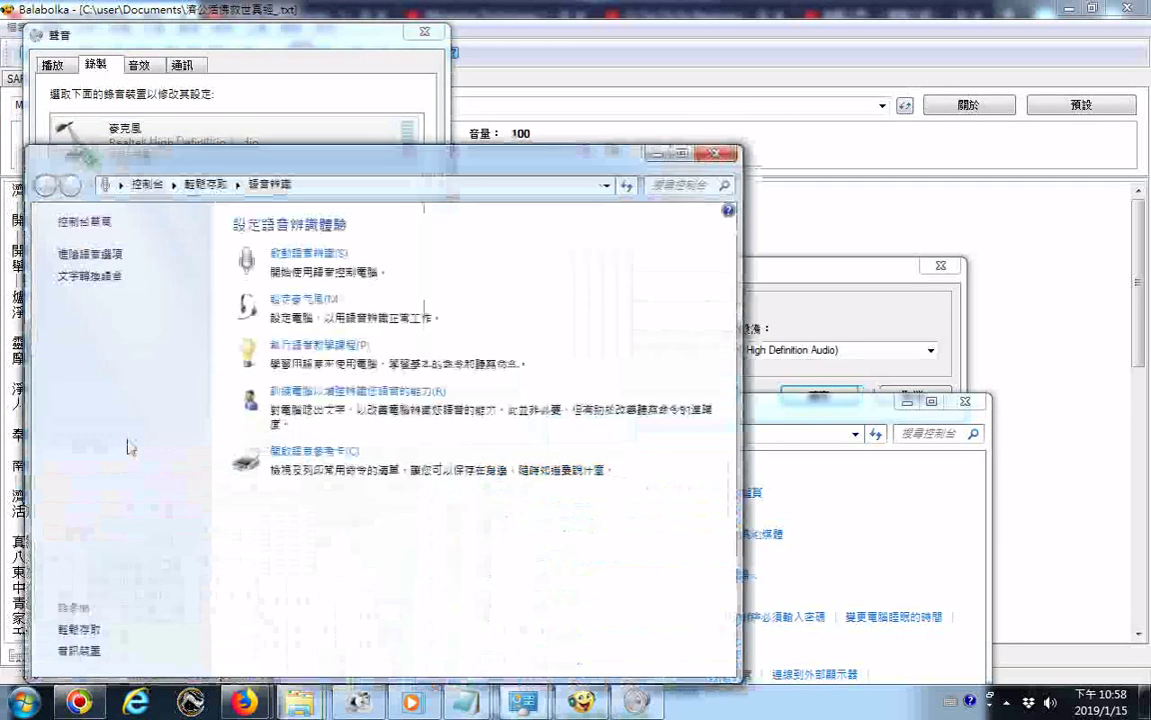
left_click(716, 156)
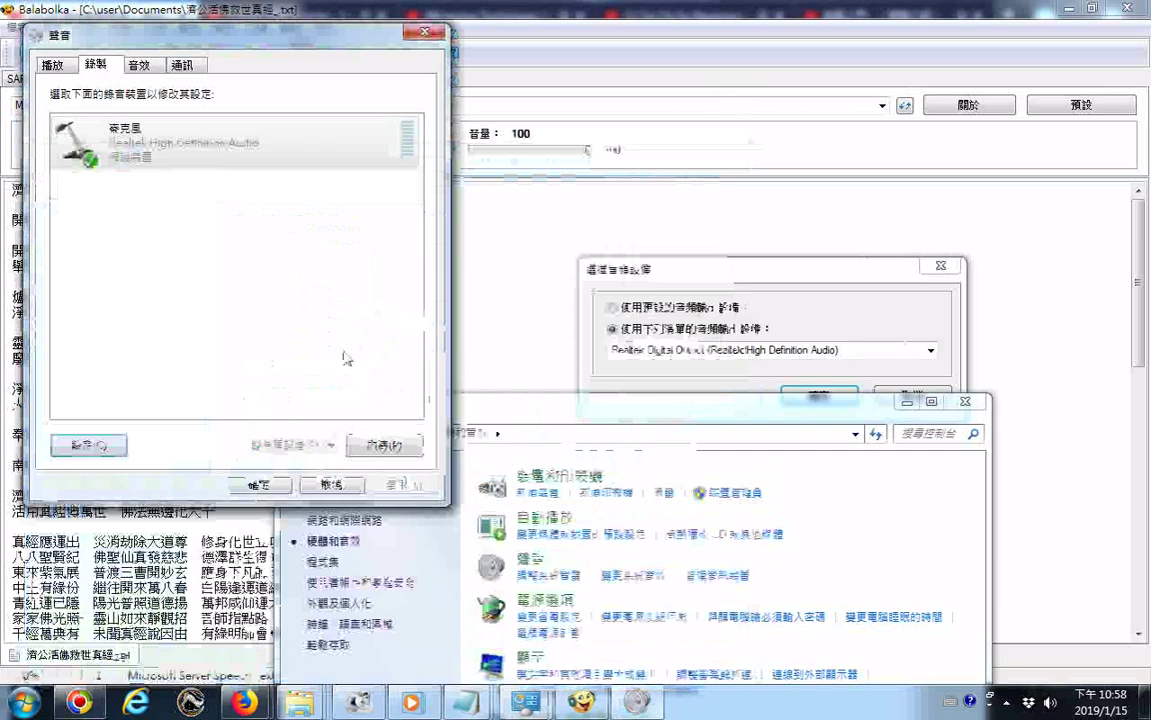
Close the Windows sound settings and confirm Realtek Digital Output as the audio output device.
left_click(258, 485)
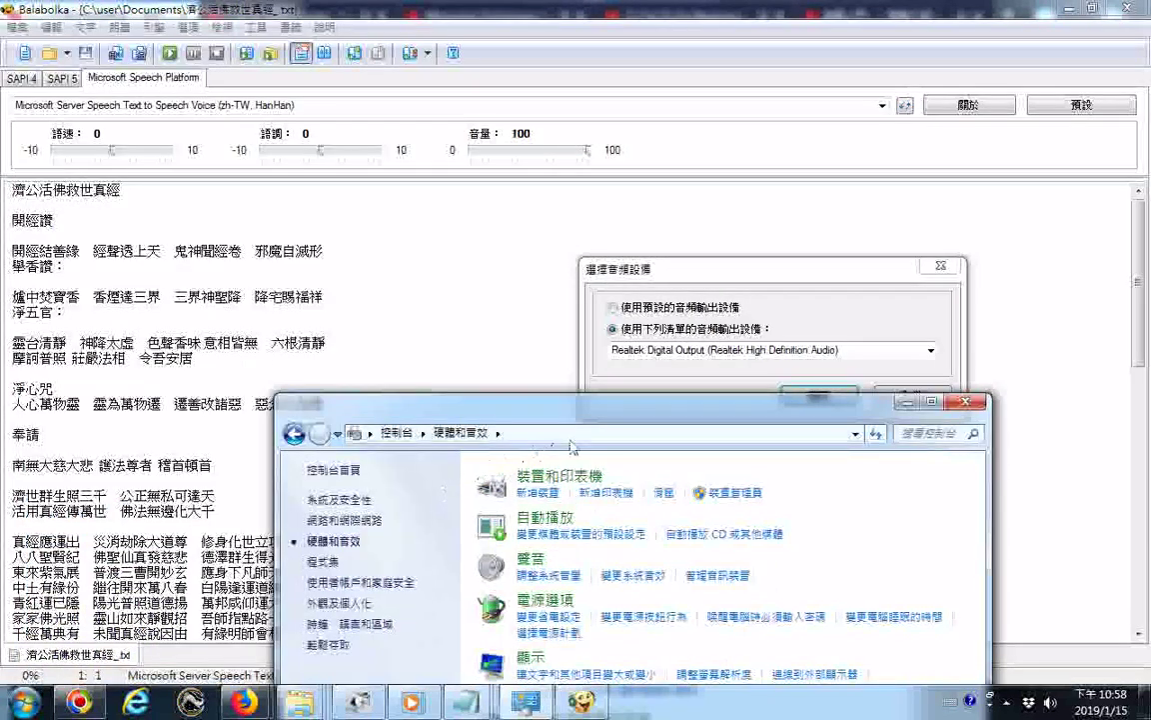
left_click(905, 401)
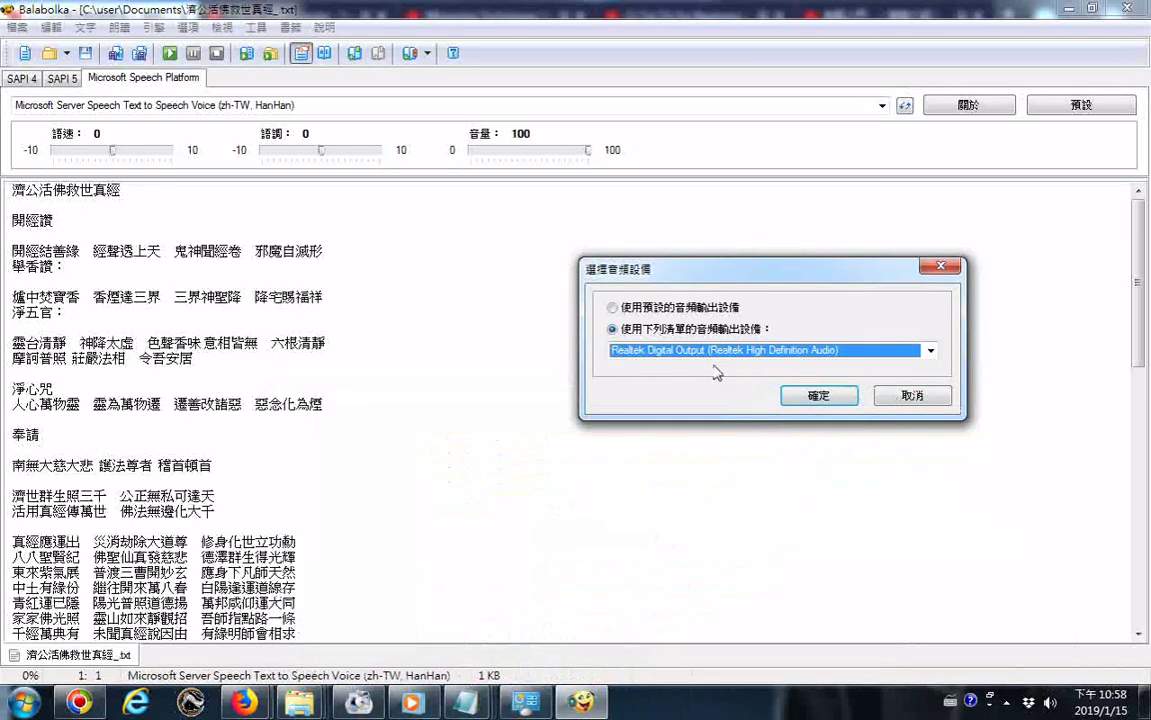
left_click(817, 393)
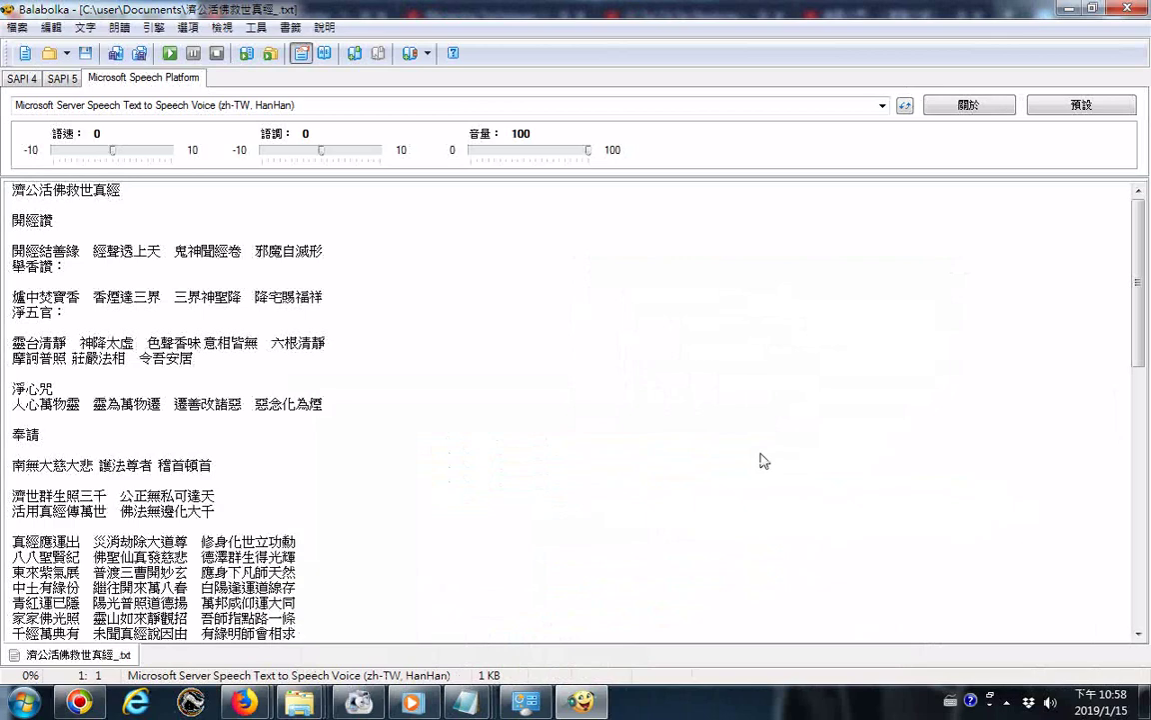
Check the list of installed speech engine voices, and place the cursor at the 真經應運出 verse.
left_click(119, 27)
left_click(153, 27)
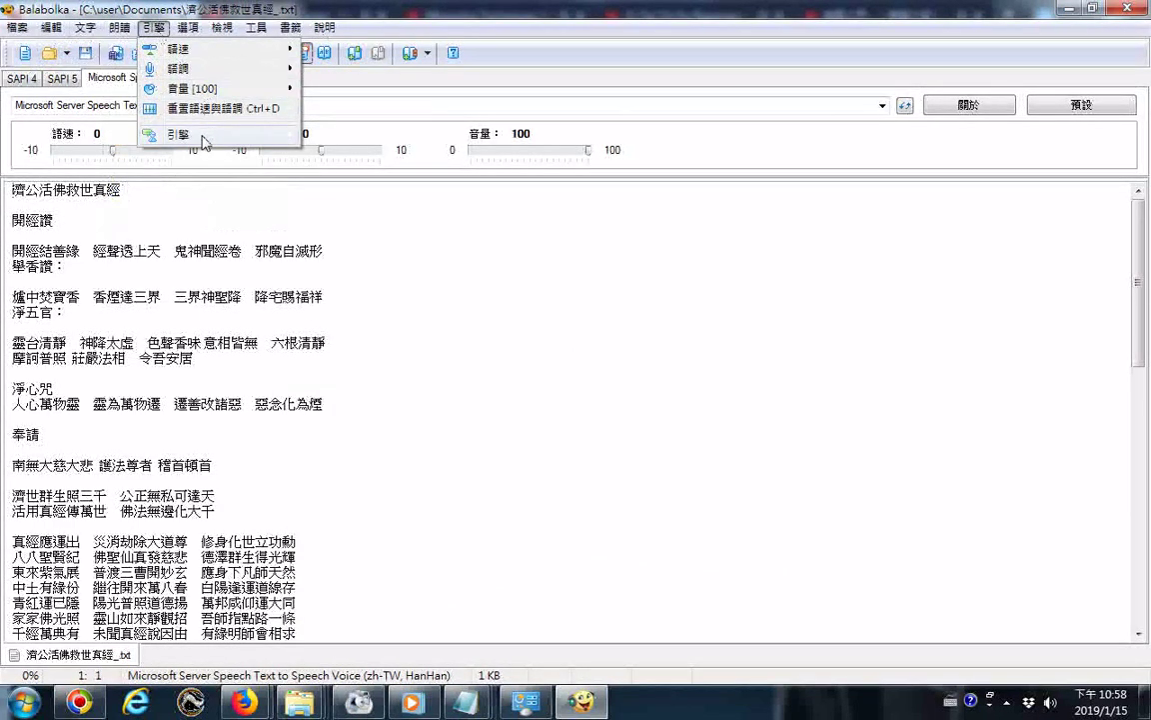
mouse_move(204, 142)
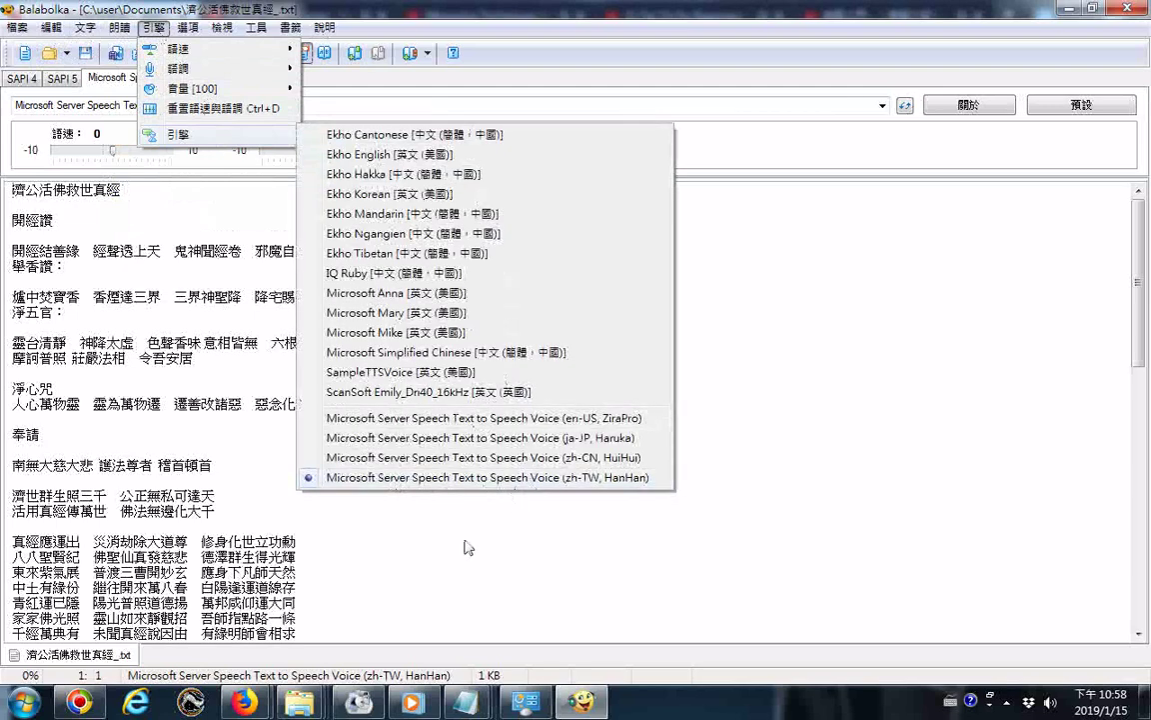
left_click(474, 543)
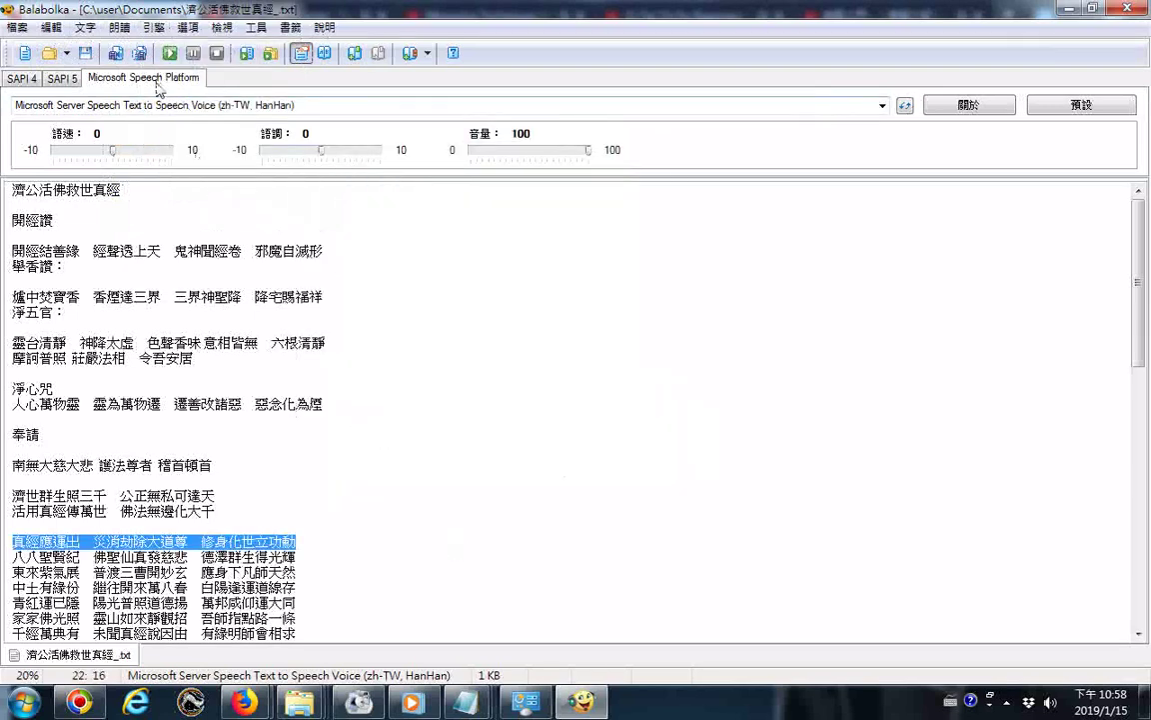
Test reading the text aloud from the 真經應運出 verse, and stop the playback.
key("F5")
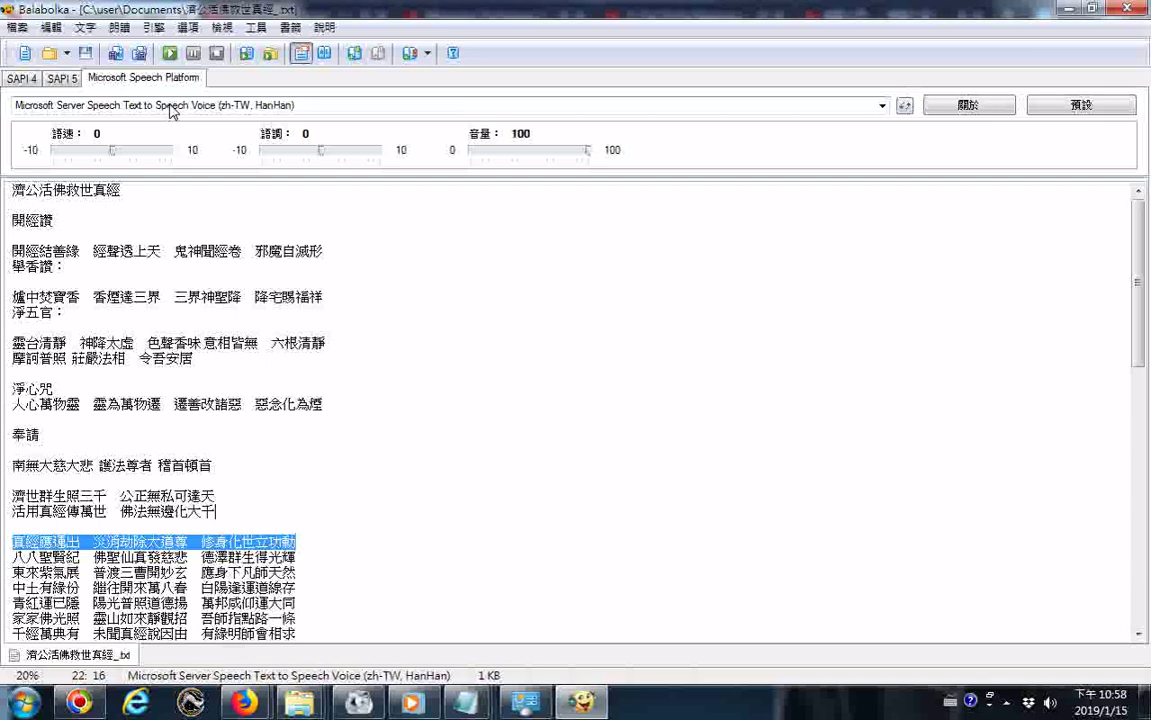
left_click(119, 27)
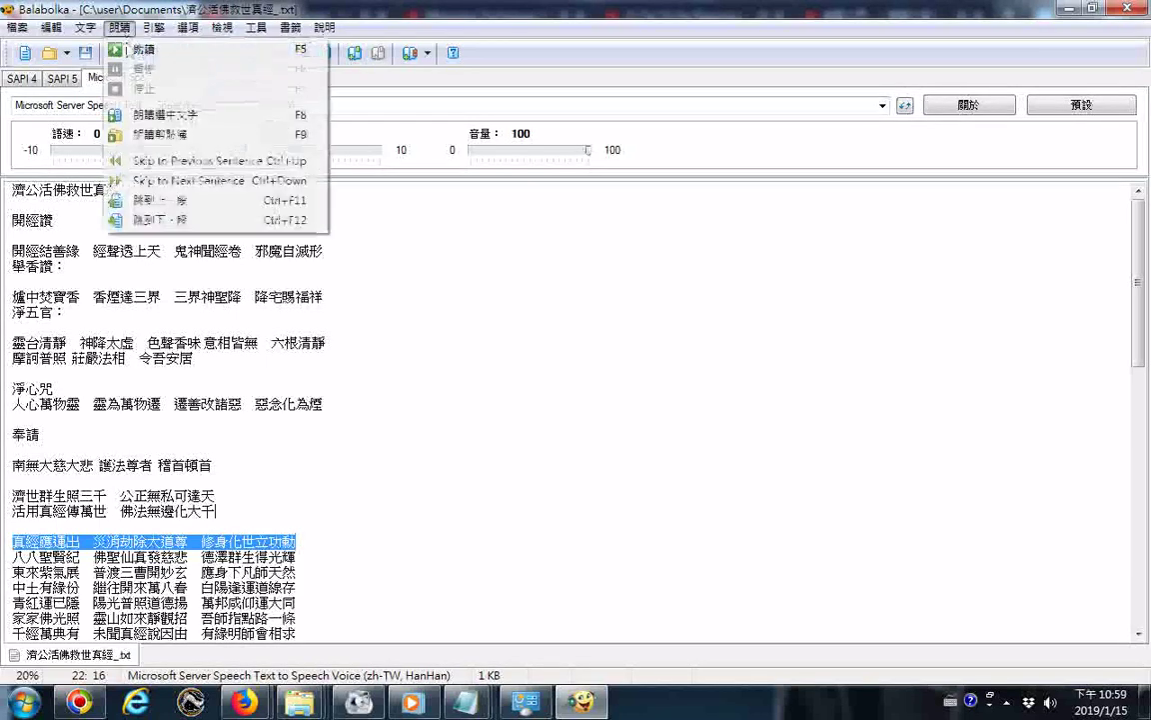
left_click(133, 51)
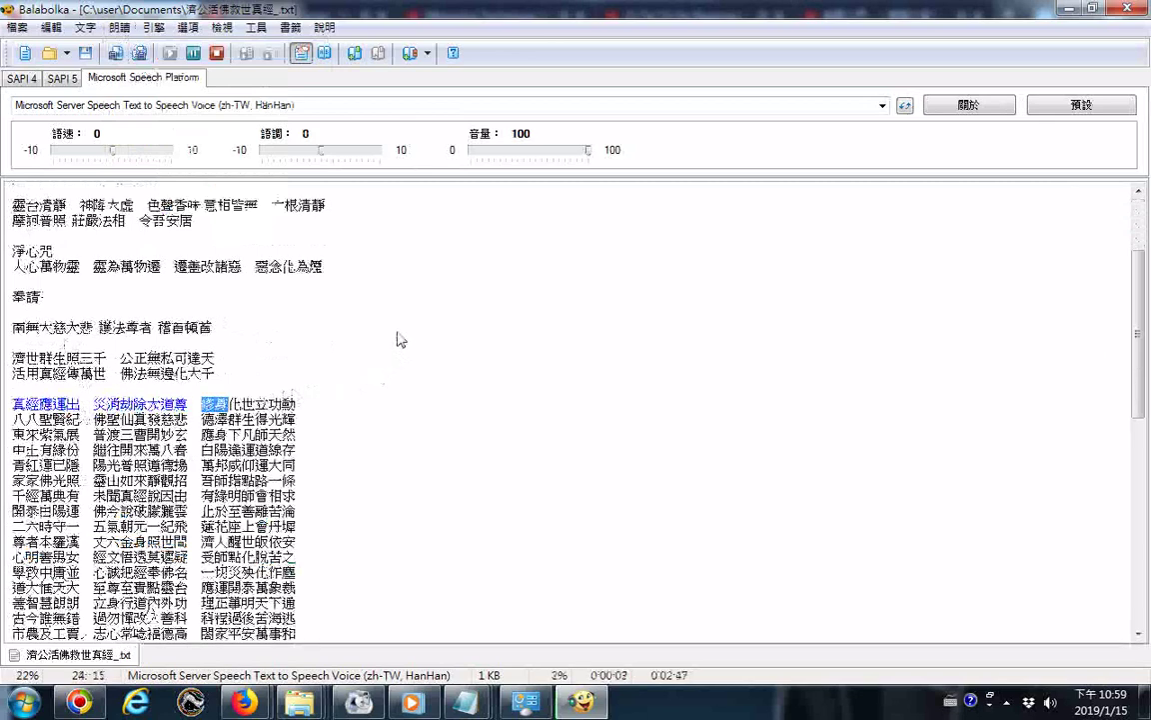
left_click(216, 53)
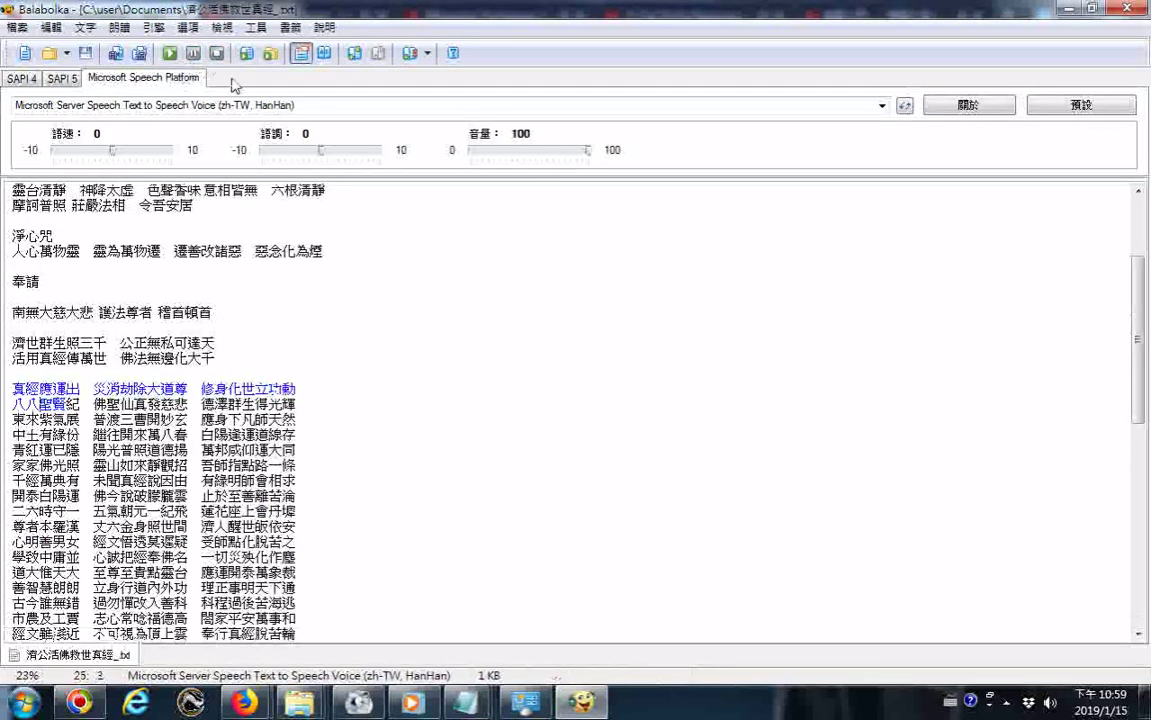
Cut the entire scripture text and paste it back into the document to clear the reading marks.
right_click(265, 319)
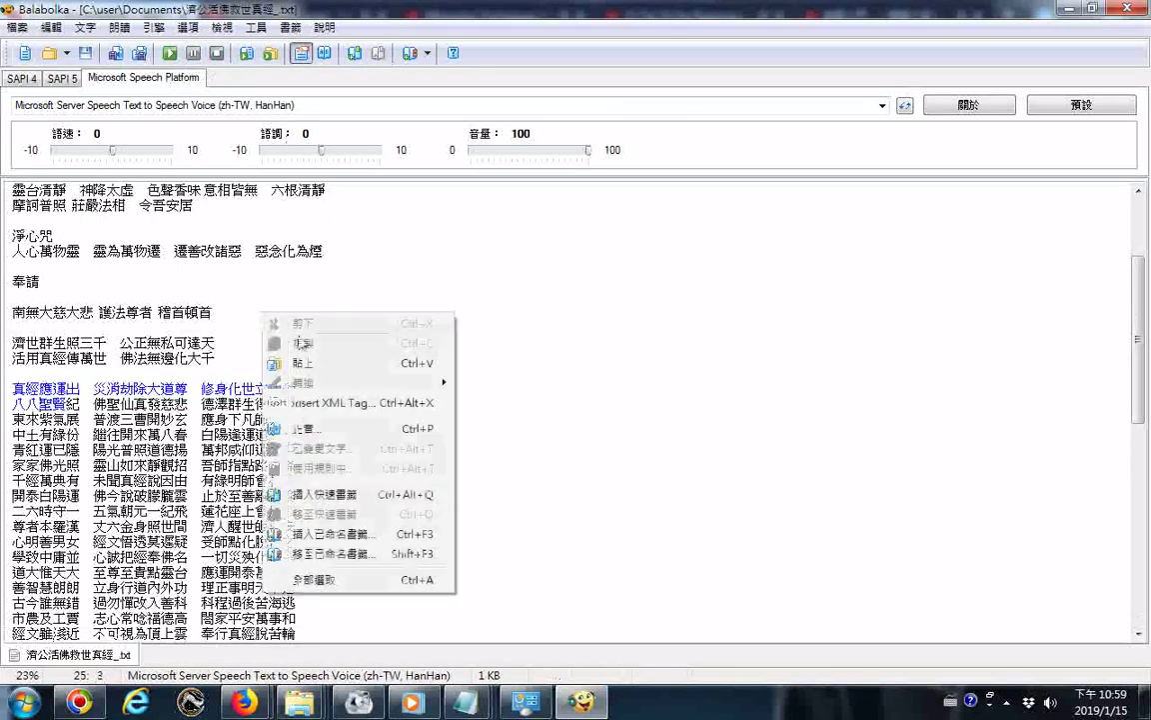
left_click(320, 580)
right_click(267, 303)
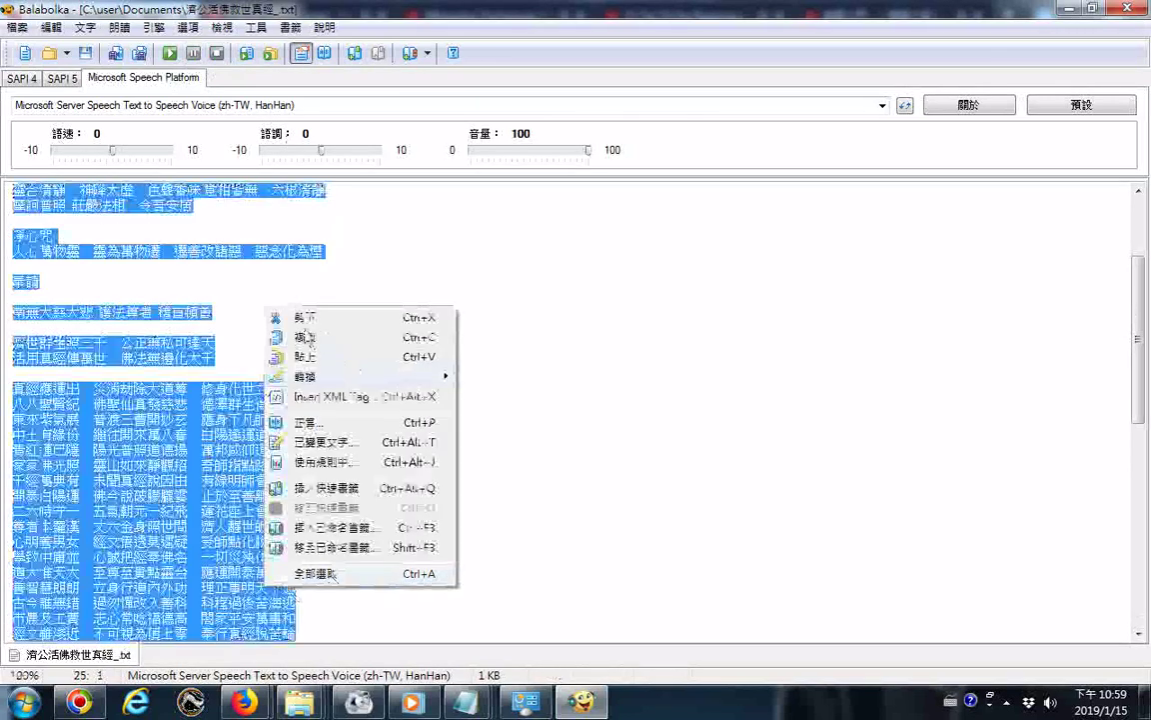
left_click(296, 319)
right_click(264, 272)
left_click(306, 323)
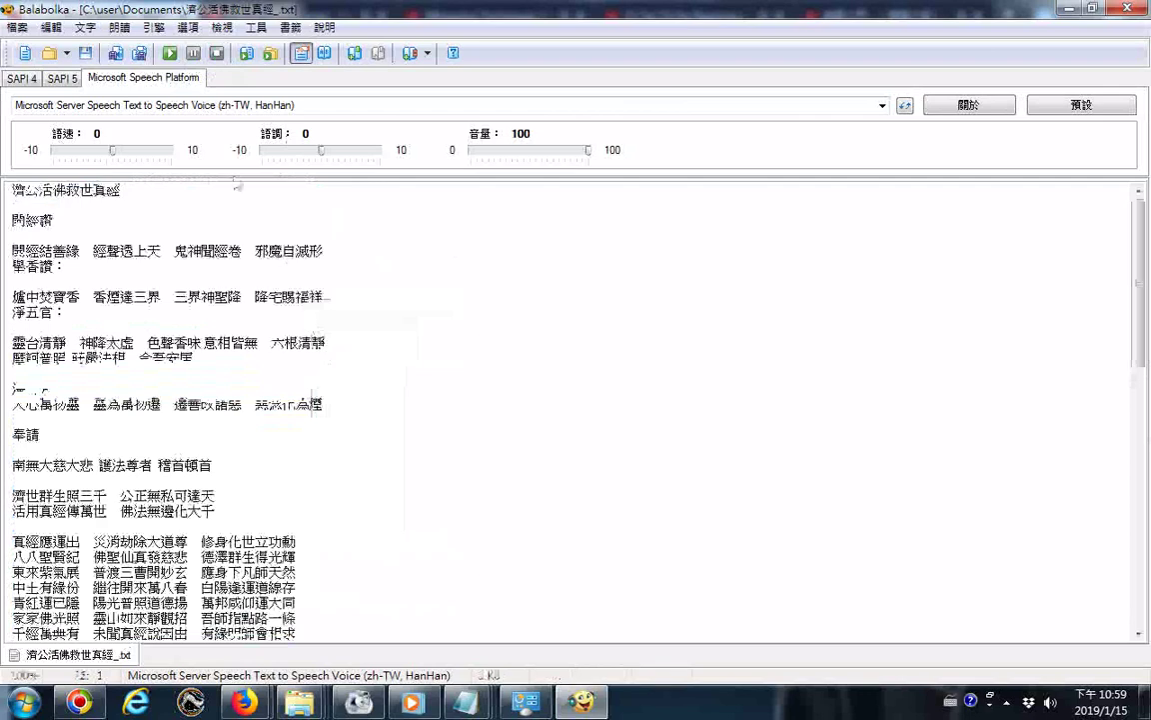
Set the audio output device to Realtek HD Audio 2nd output, test reading the text aloud, and stop the playback.
left_click(188, 27)
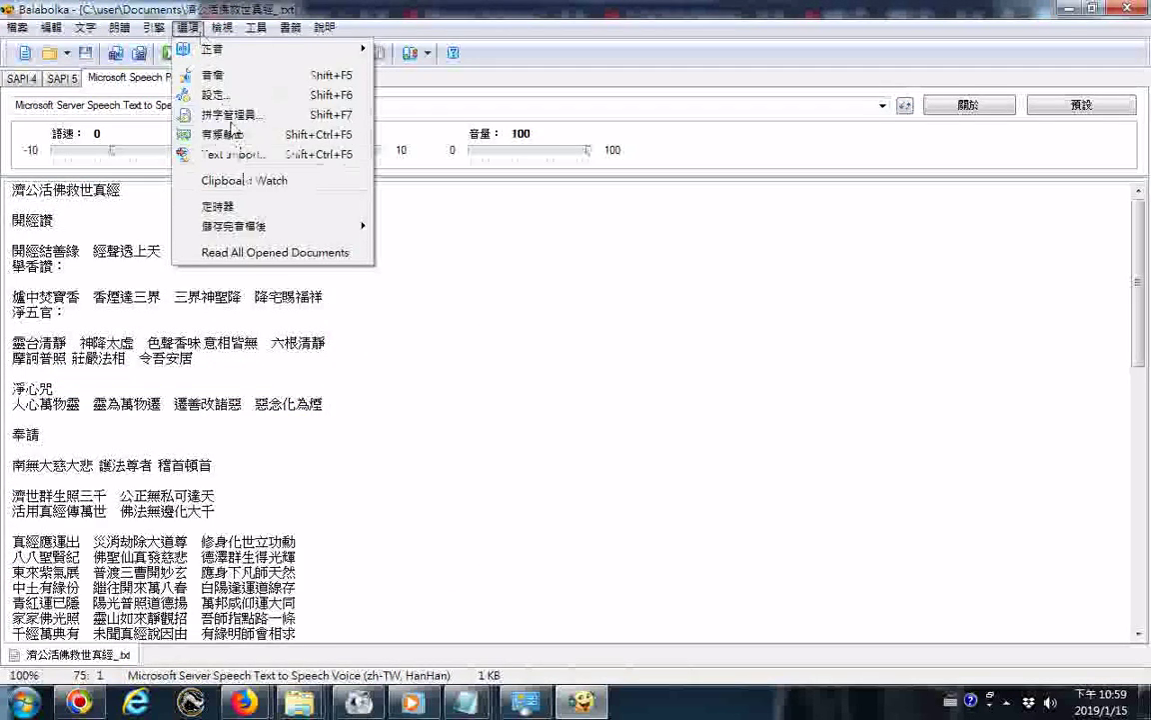
left_click(215, 134)
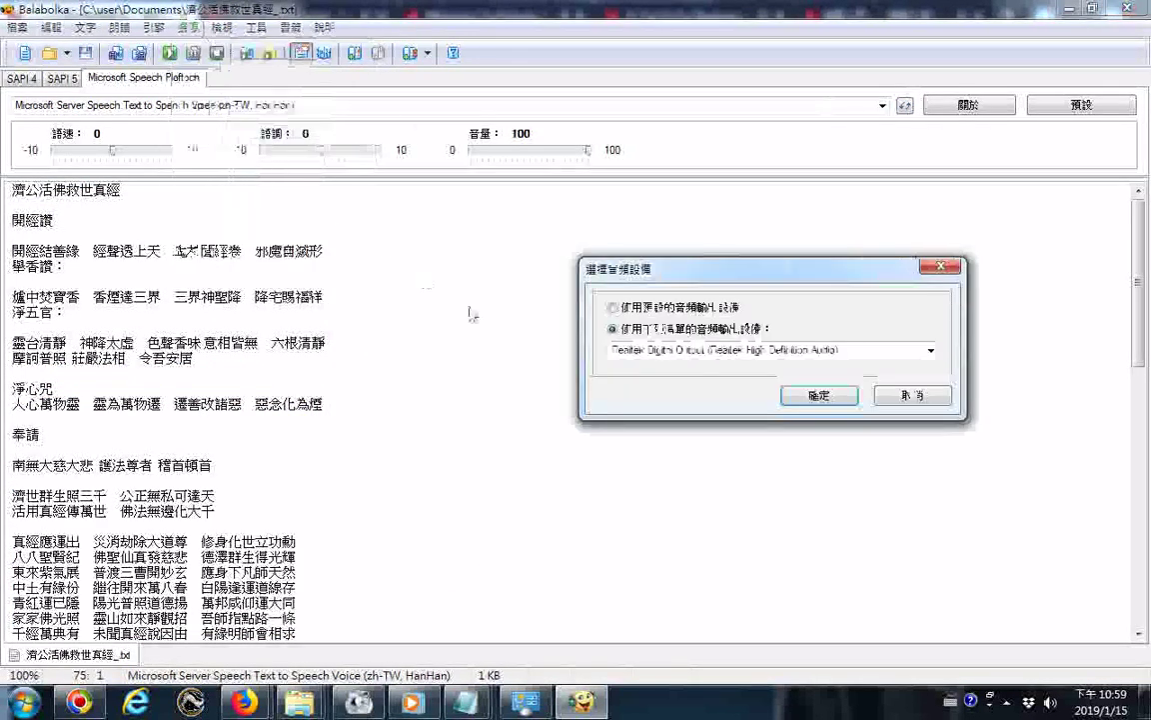
left_click(654, 351)
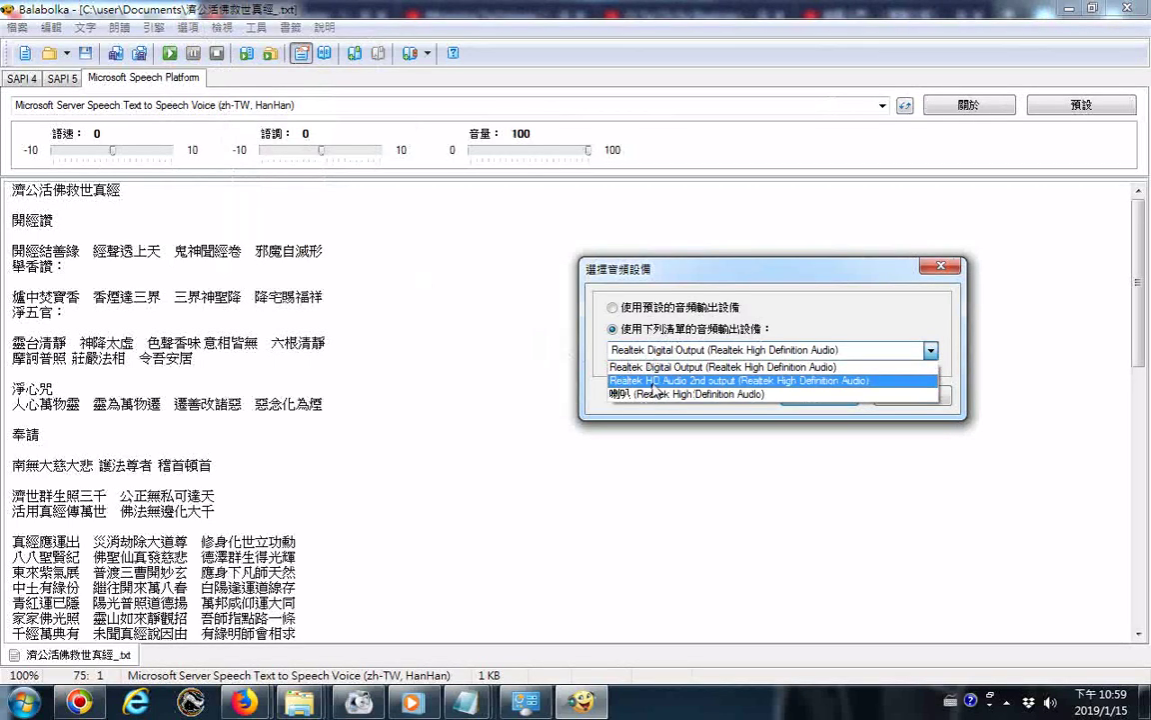
left_click(653, 381)
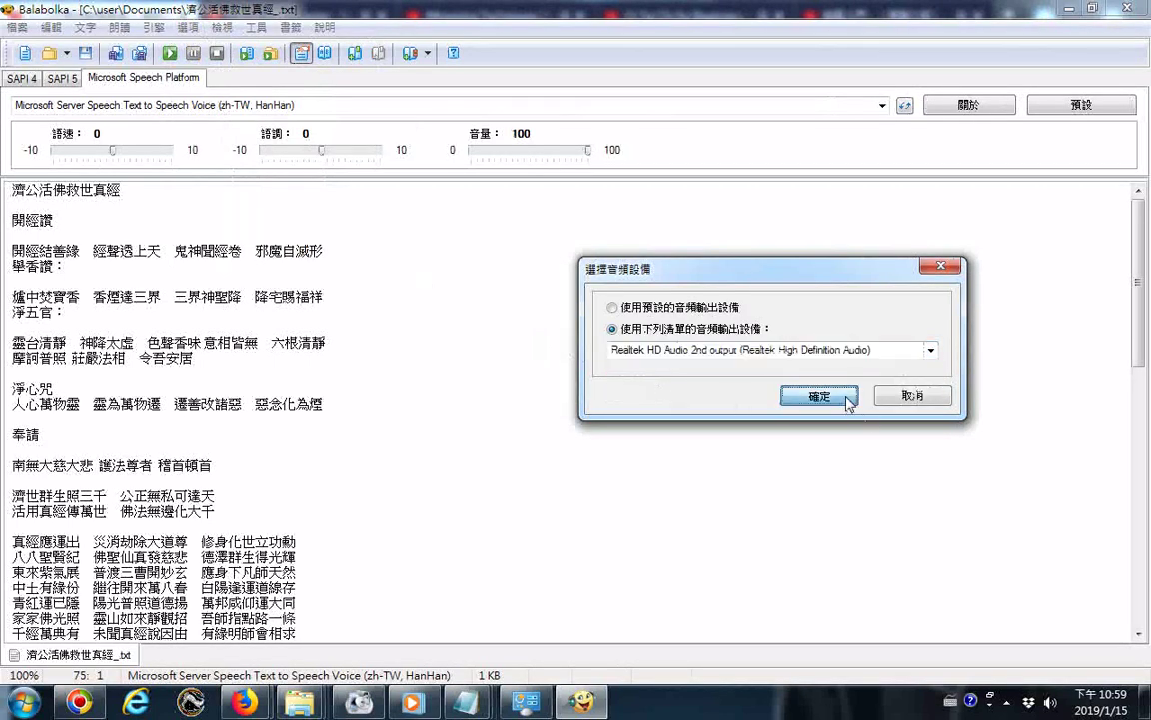
left_click(848, 397)
left_click(171, 55)
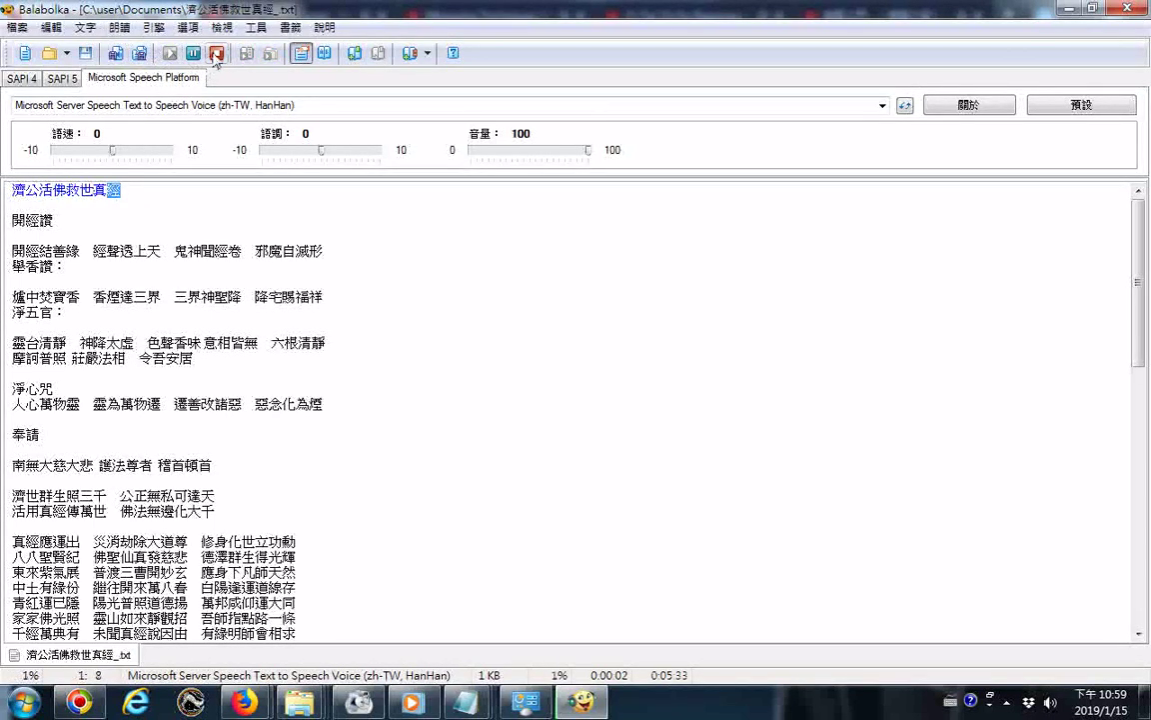
left_click(216, 55)
Select all the document text again, cut it, and paste it back to clear the blue reading mark on the title.
right_click(229, 348)
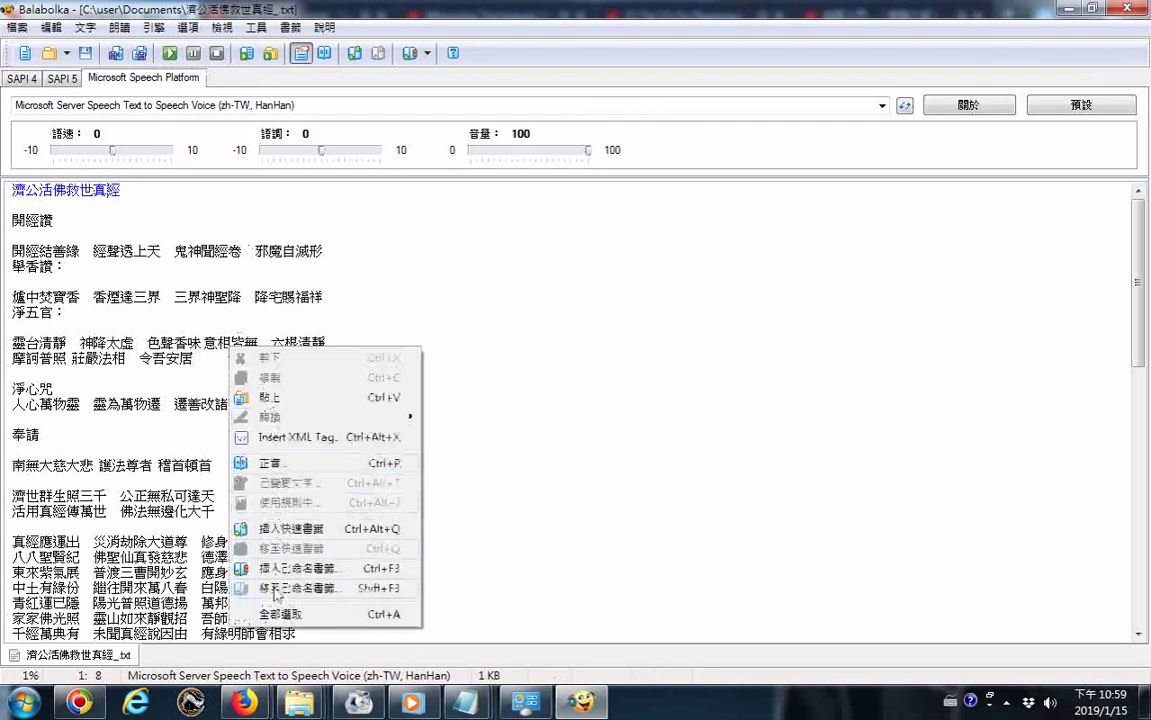
left_click(281, 614)
right_click(320, 218)
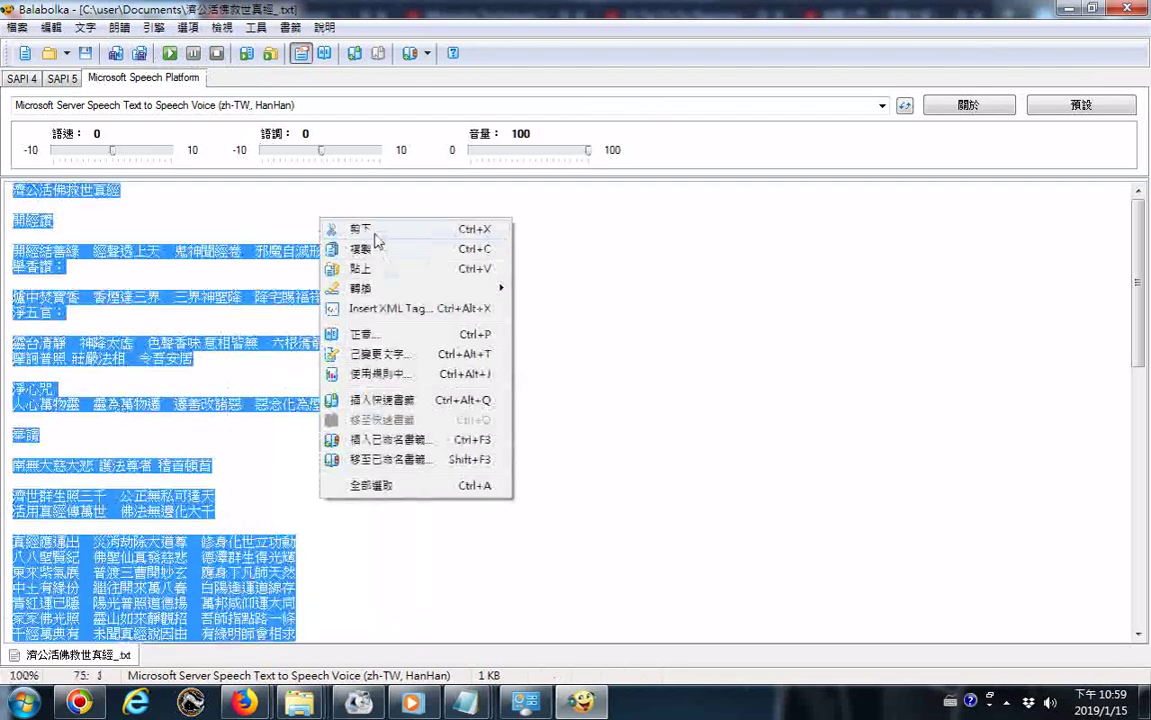
left_click(374, 233)
right_click(297, 213)
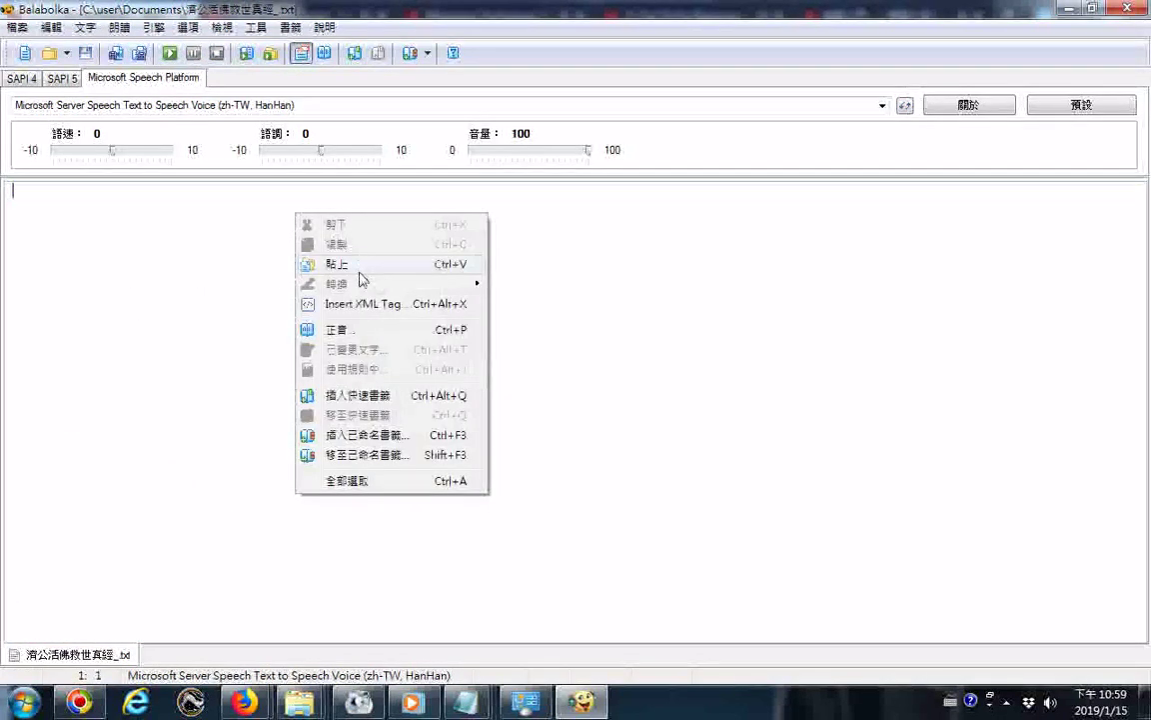
left_click(356, 266)
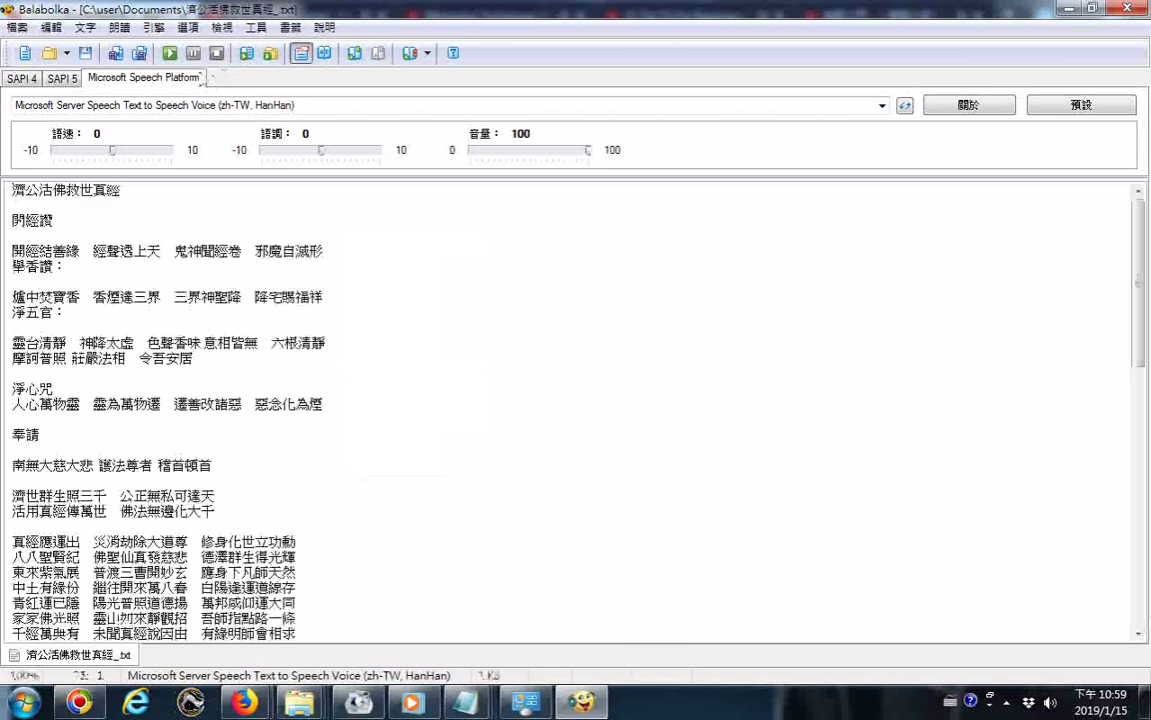
Choose Microsoft Server Speech Text to Speech Voice (zh-TW, HanHan) as the speech engine.
left_click(154, 27)
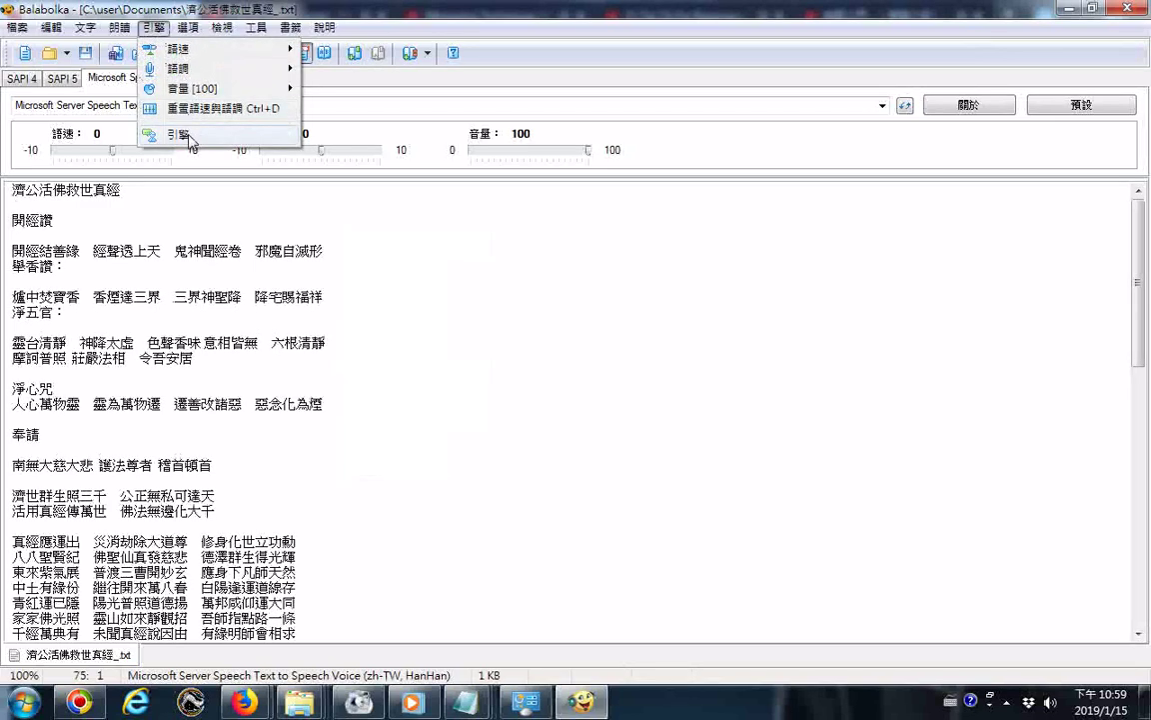
mouse_move(180, 138)
left_click(362, 477)
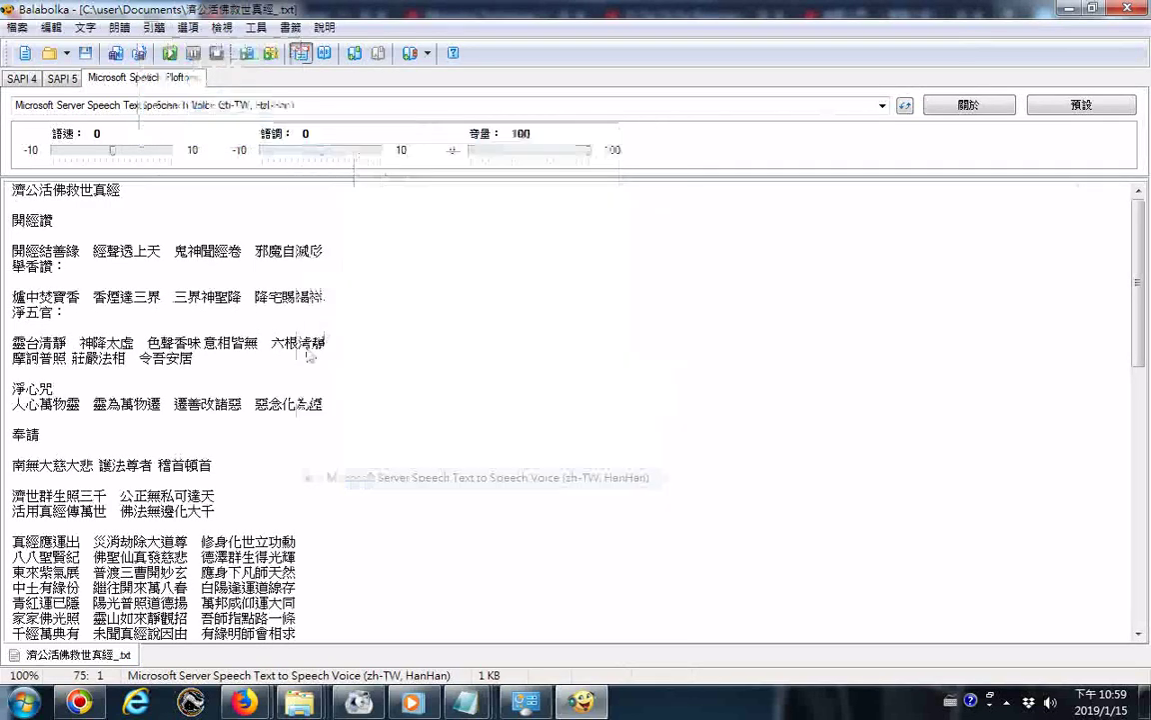
Set the audio output device to 喇叭 (Realtek High Definition Audio).
left_click(188, 28)
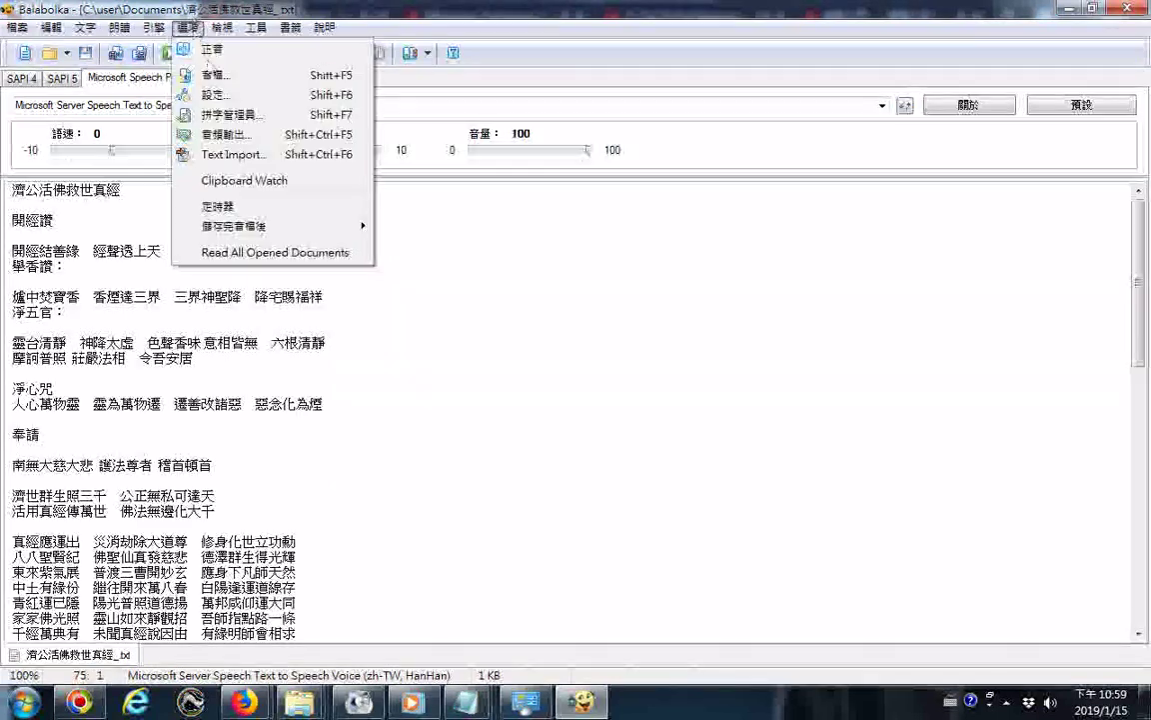
left_click(243, 137)
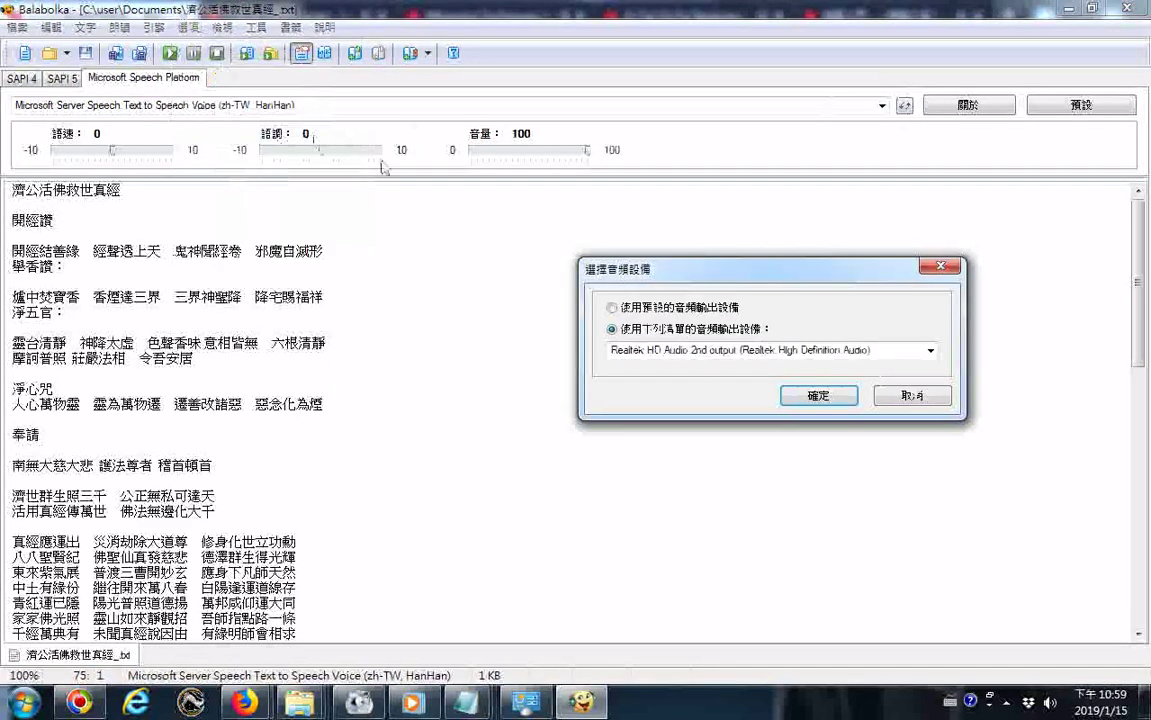
left_click(655, 354)
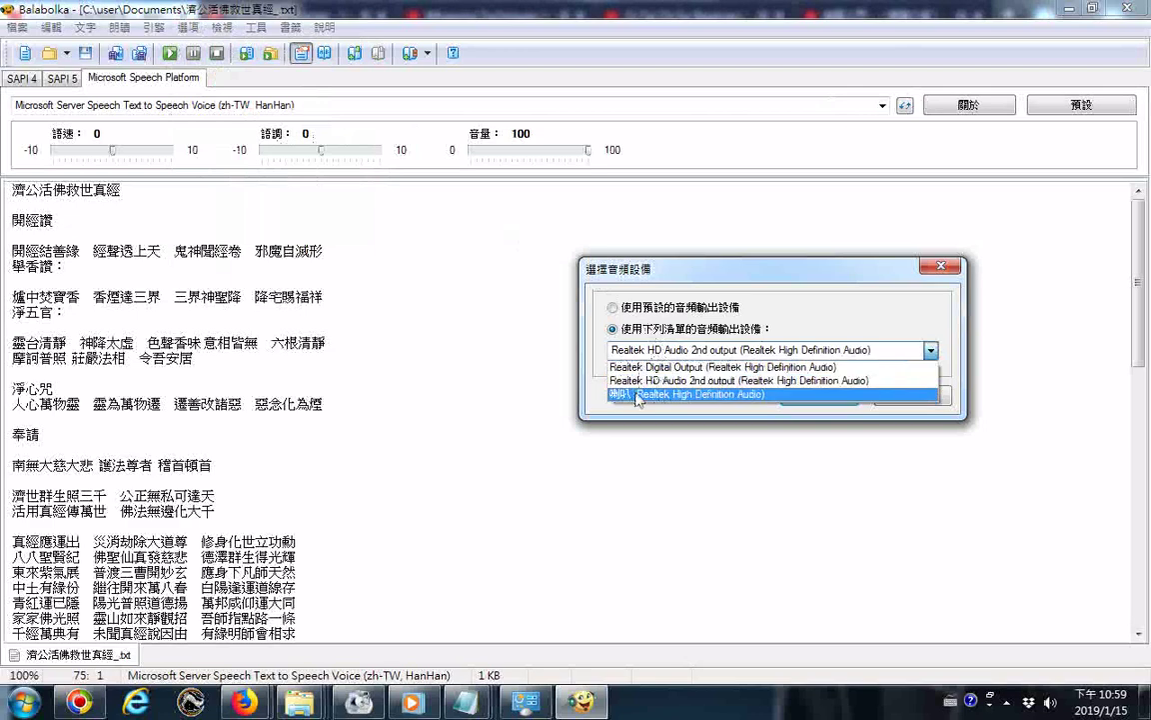
left_click(636, 397)
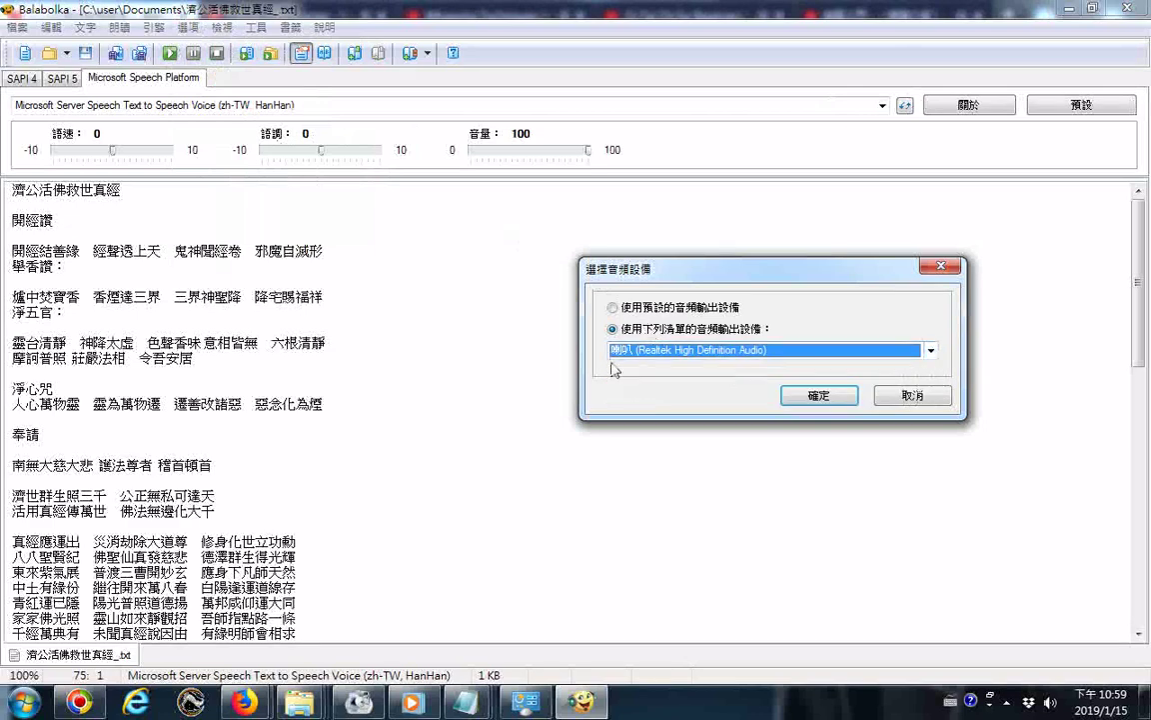
left_click(819, 396)
Test reading the document aloud from its title through the speakers, and stop the playback.
left_click(119, 27)
left_click(150, 42)
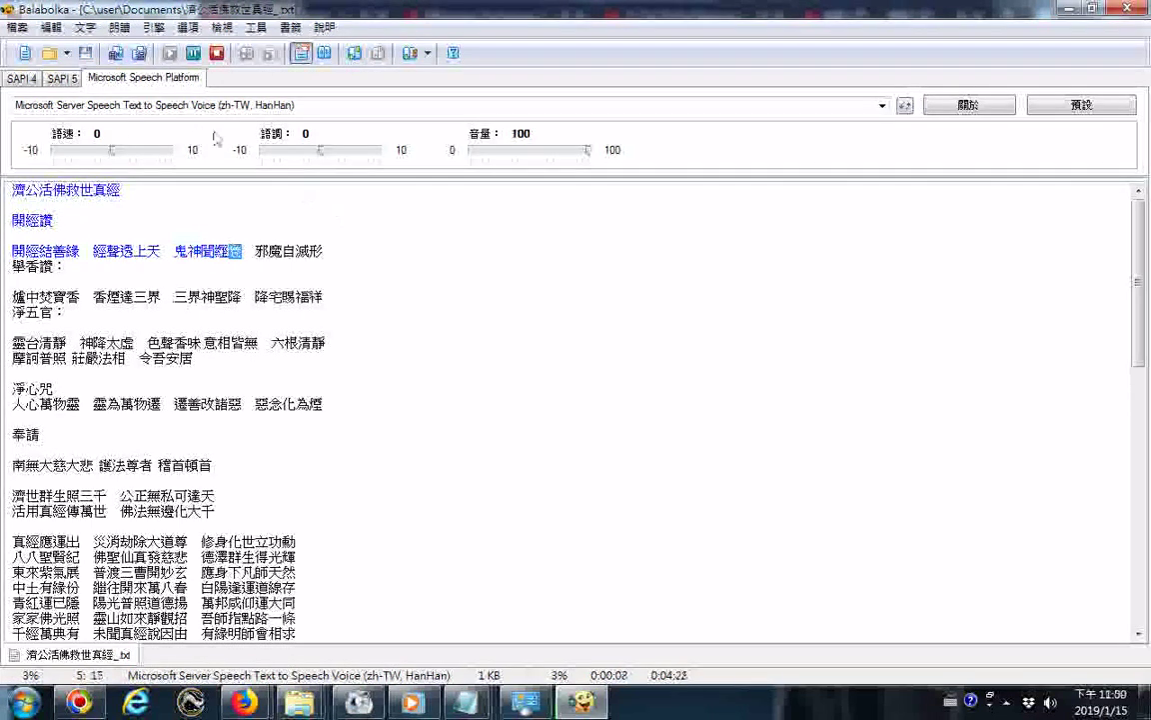
left_click(217, 54)
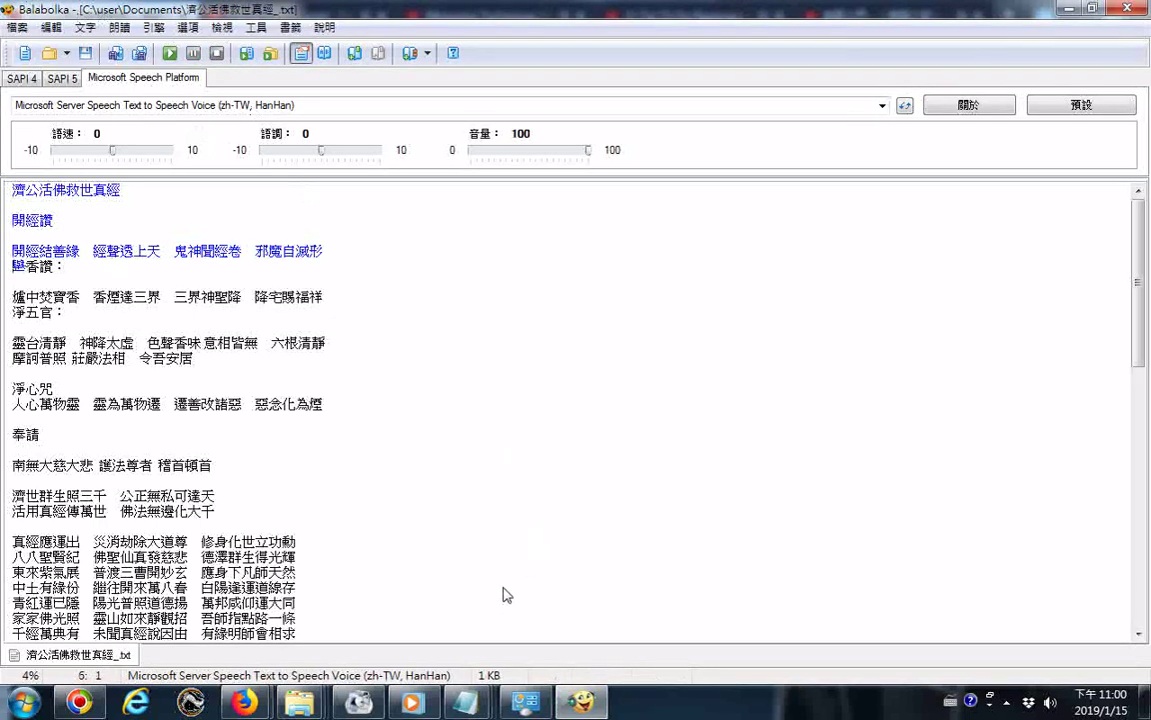